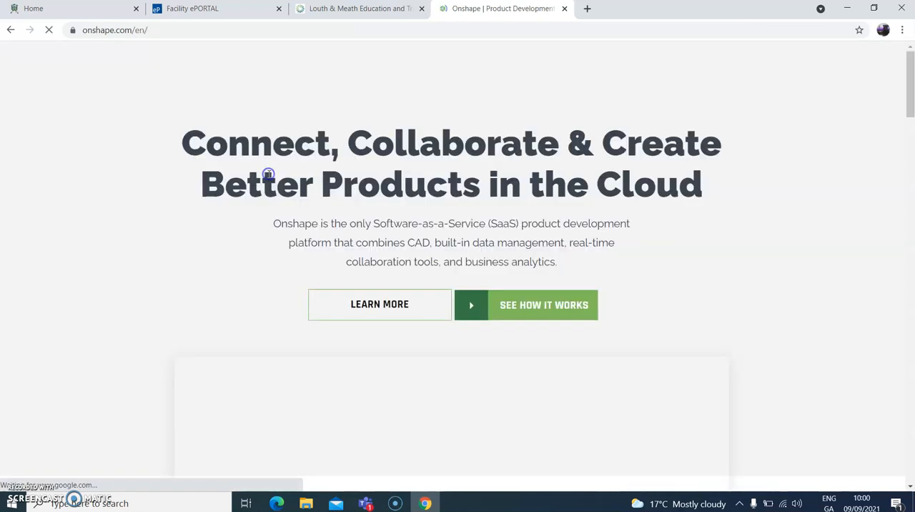
- Open the Onshape documents page and create a new document named "Name tag"
{"action": "left_click", "coordinate": [819, 75]}
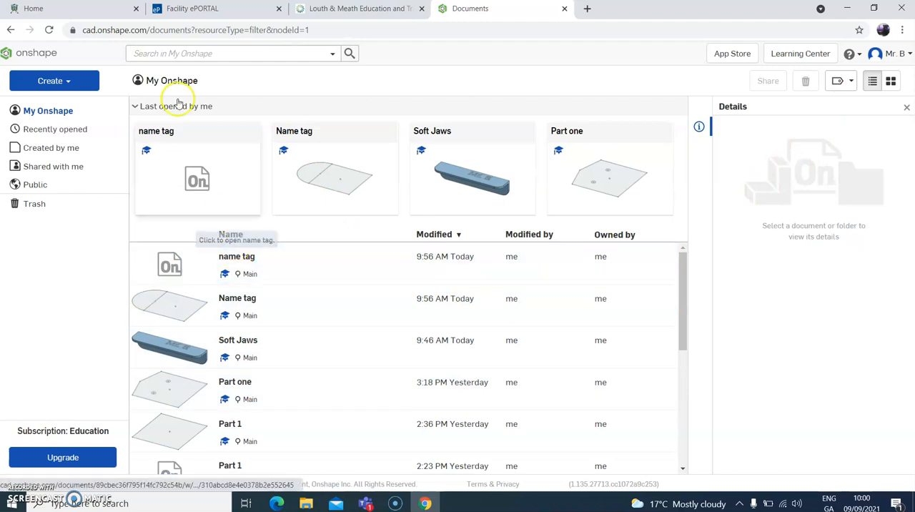
{"action": "left_click", "coordinate": [66, 81]}
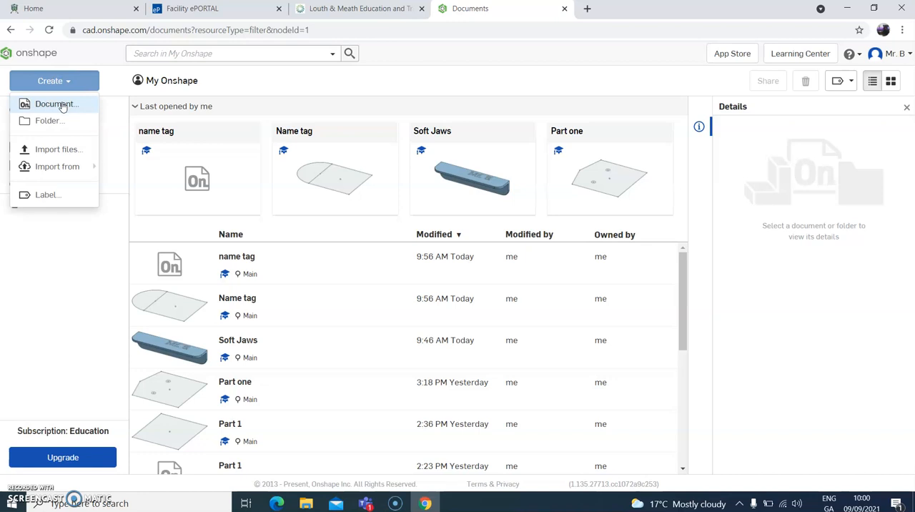
{"action": "left_click", "coordinate": [56, 104]}
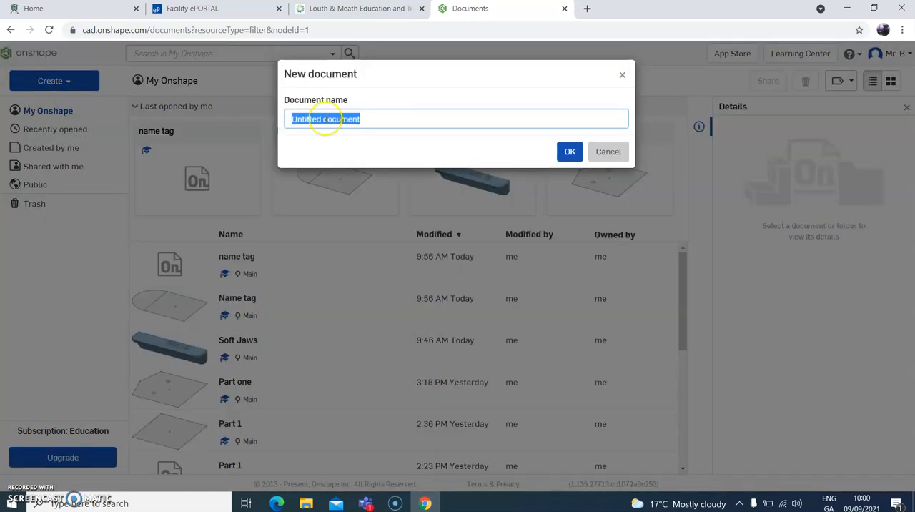
{"action": "type", "text": "Name tag"}
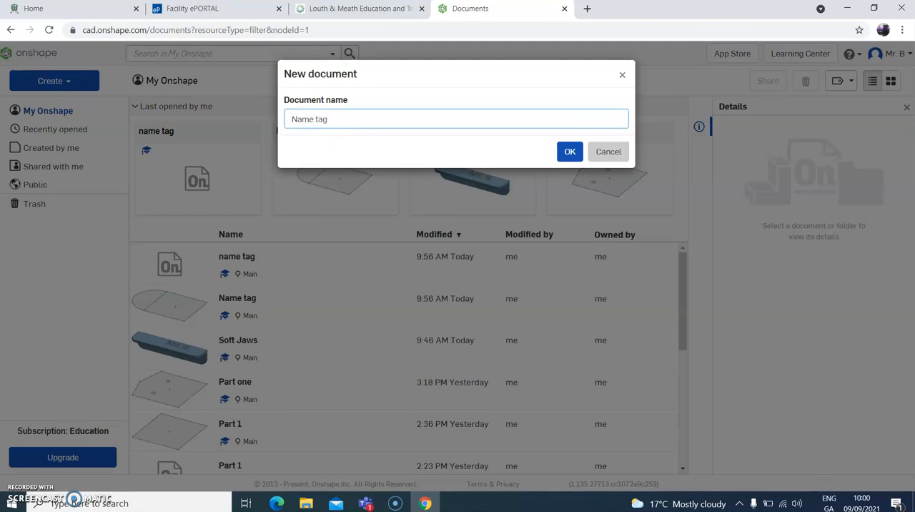
{"action": "left_click", "coordinate": [569, 151]}
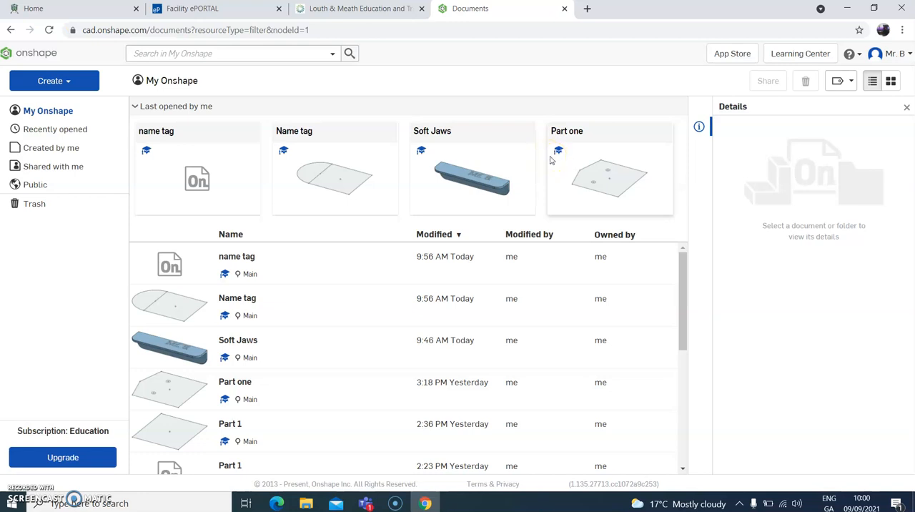
- Check the name tag drawing in Teams, switch back to Onshape and start a sketch on the Top plane
{"action": "left_click", "coordinate": [365, 505]}
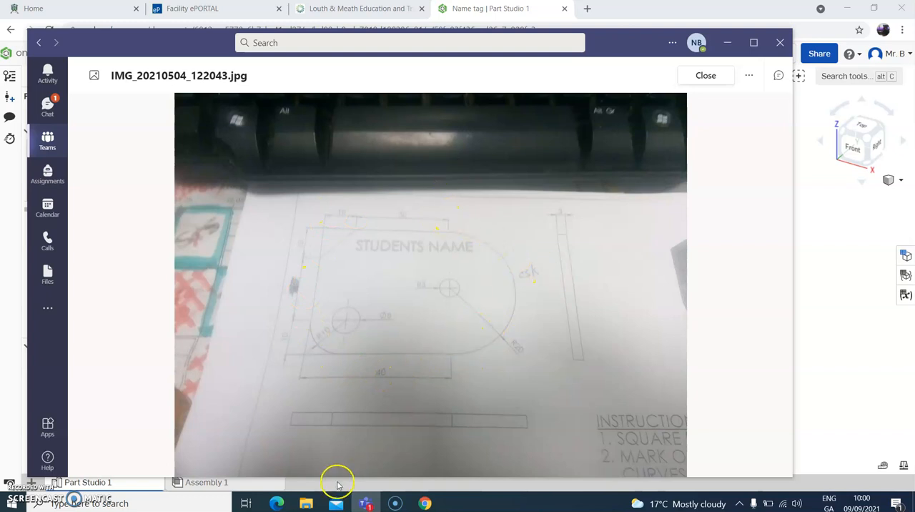
{"action": "left_click", "coordinate": [427, 504]}
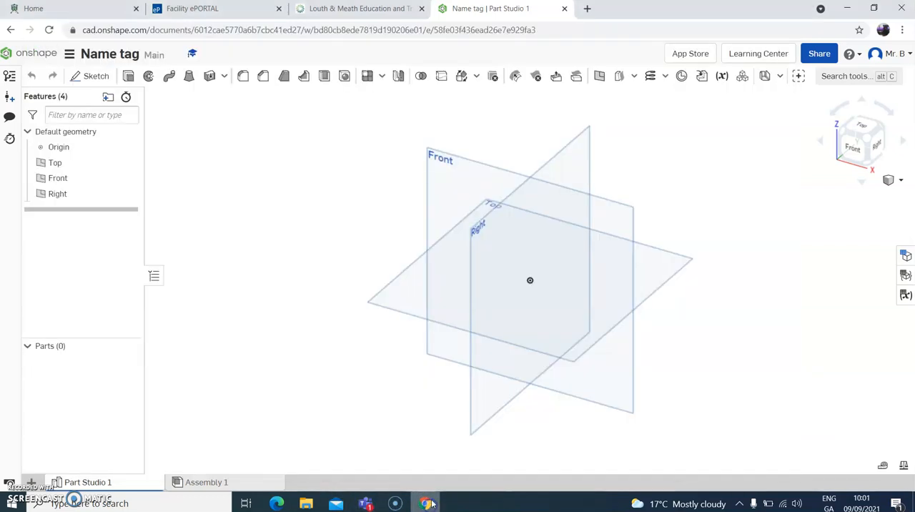
{"action": "left_click", "coordinate": [96, 79]}
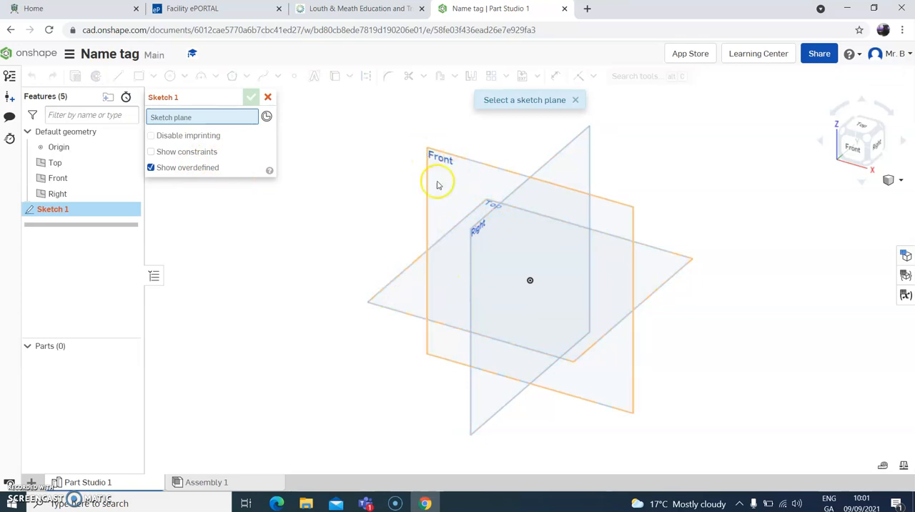
{"action": "left_click", "coordinate": [411, 294]}
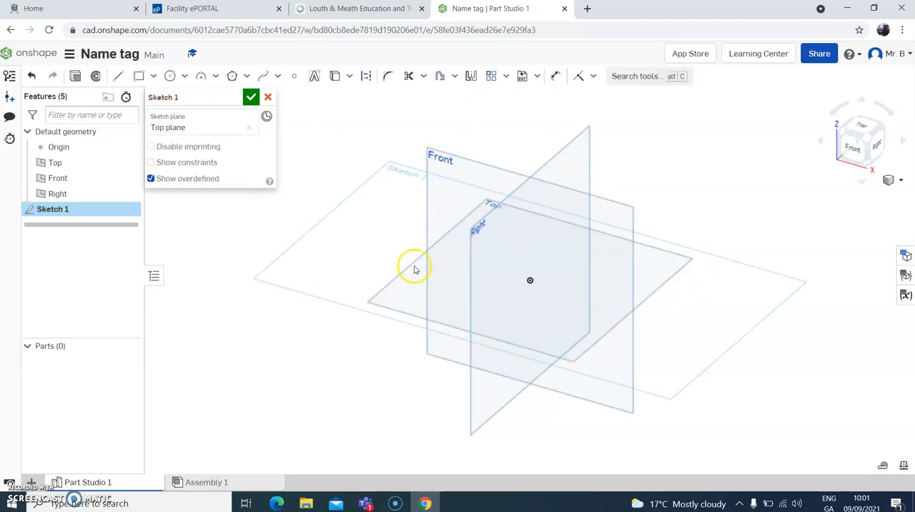
- Draw a center point rectangle about 76 mm wide and 78 mm high, centred on the origin
{"action": "left_click", "coordinate": [864, 126]}
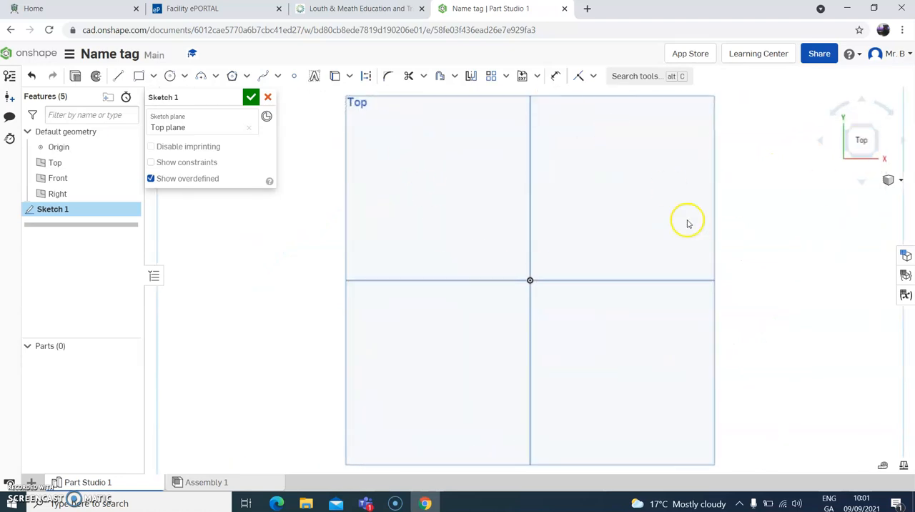
{"action": "left_click", "coordinate": [154, 77]}
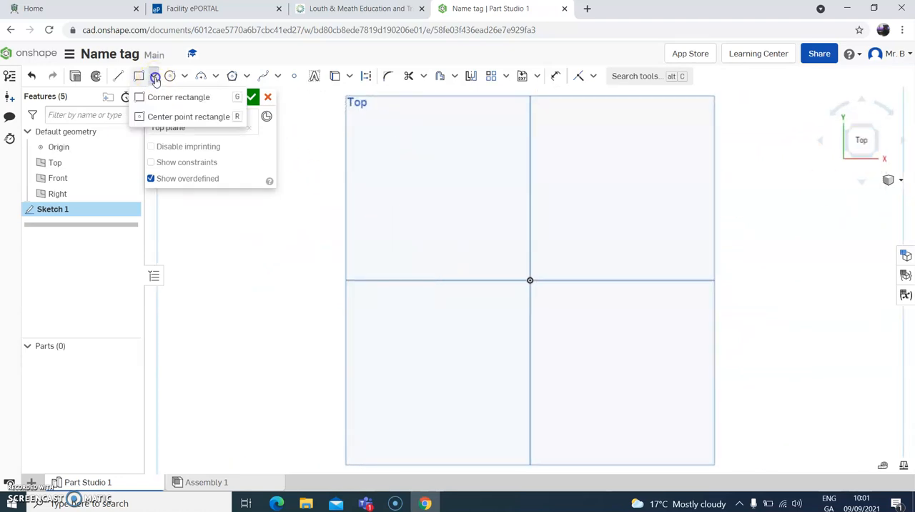
{"action": "left_click", "coordinate": [151, 118]}
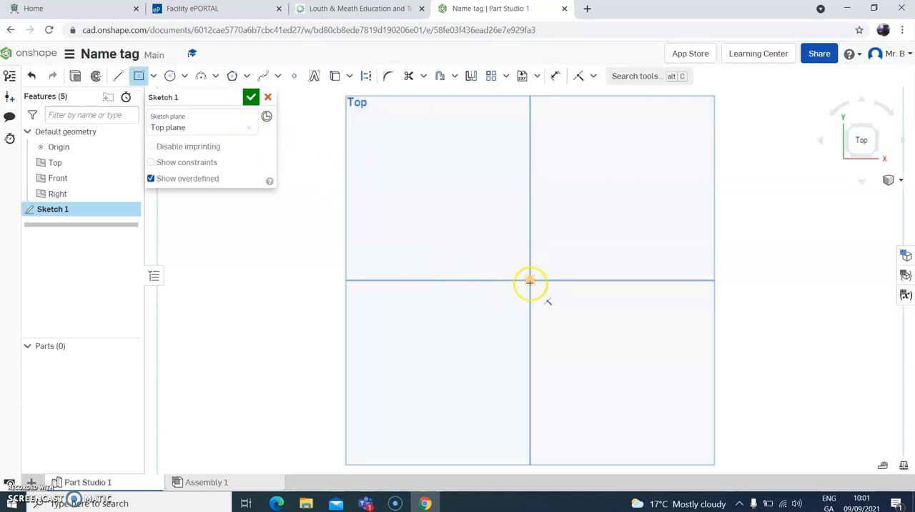
{"action": "left_click", "coordinate": [532, 281]}
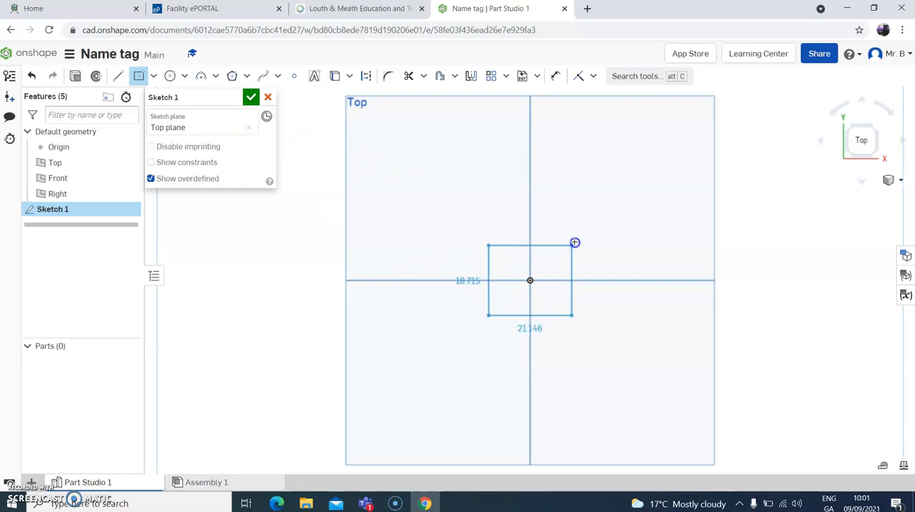
{"action": "left_click", "coordinate": [622, 185]}
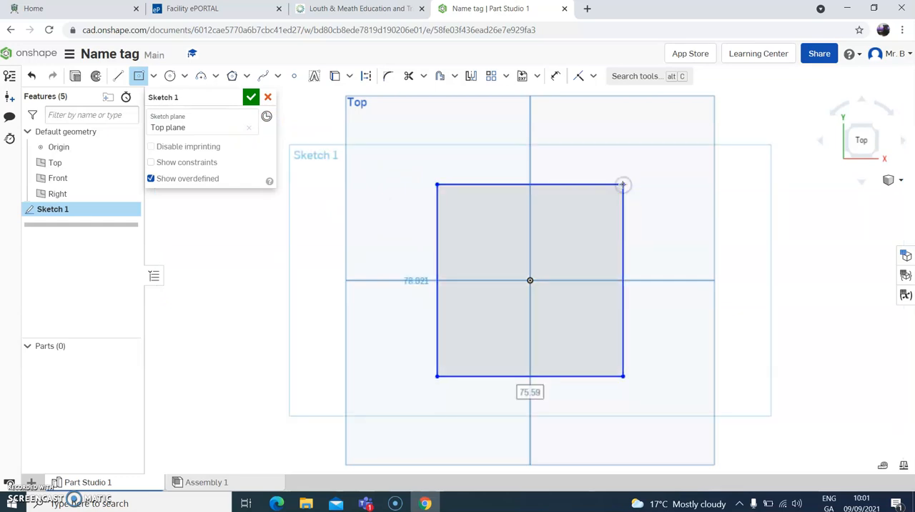
- Dimension the rectangle's top edge and left edge to 40 mm each
{"action": "left_click", "coordinate": [556, 75]}
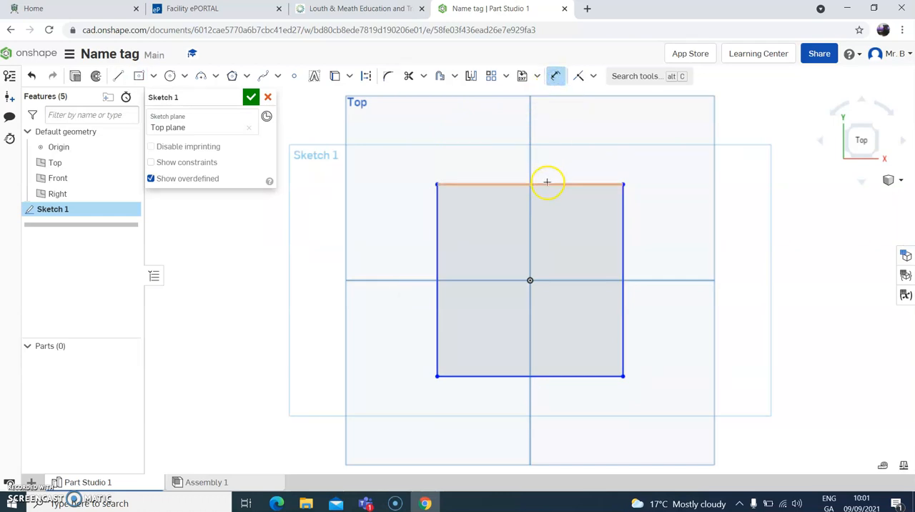
{"action": "left_click", "coordinate": [547, 184]}
{"action": "left_click", "coordinate": [552, 129]}
{"action": "type", "text": "40"}
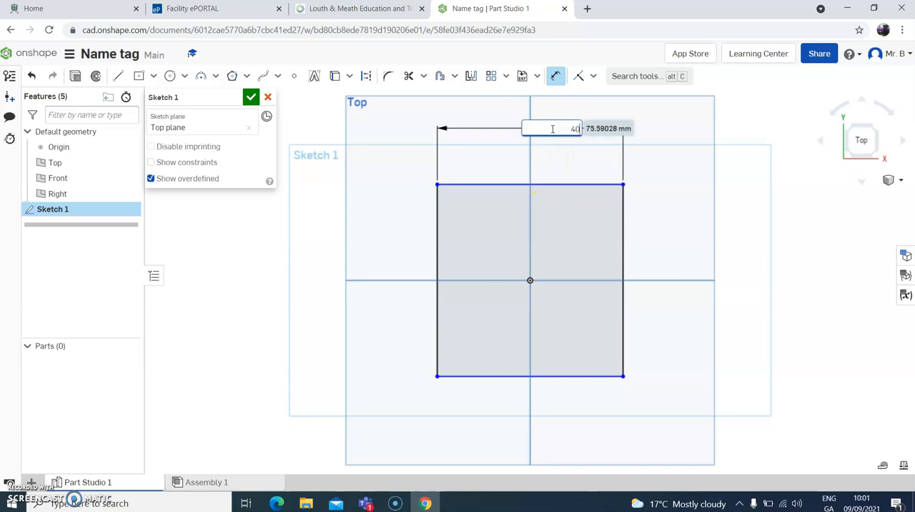
{"action": "key", "text": "Return"}
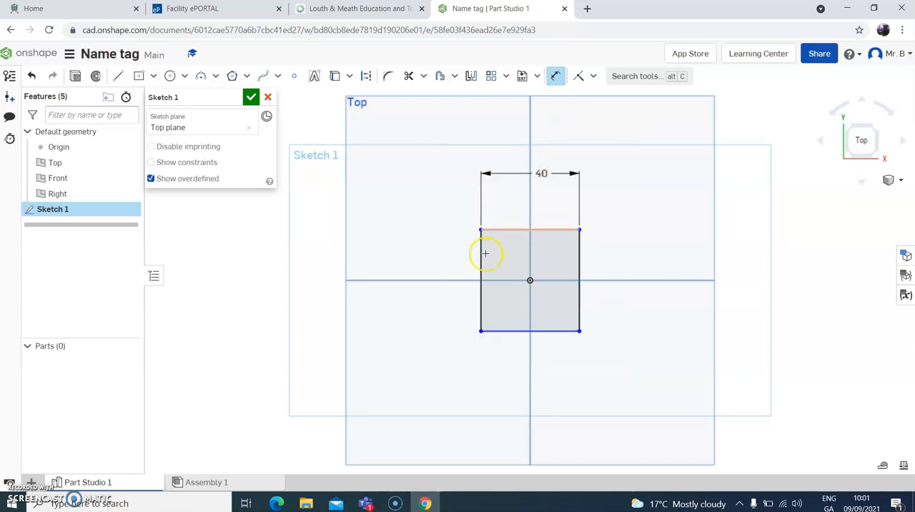
{"action": "left_click", "coordinate": [483, 258]}
{"action": "left_click", "coordinate": [418, 258]}
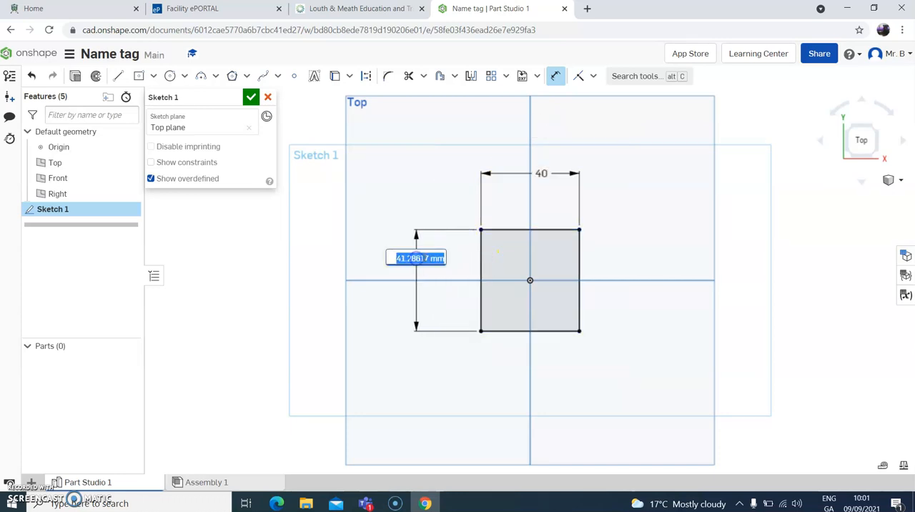
{"action": "type", "text": "40"}
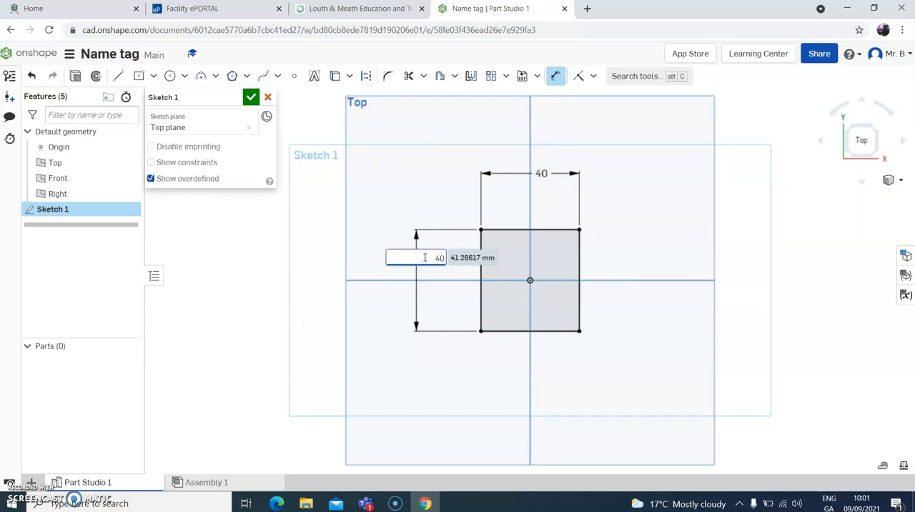
{"action": "key", "text": "Return"}
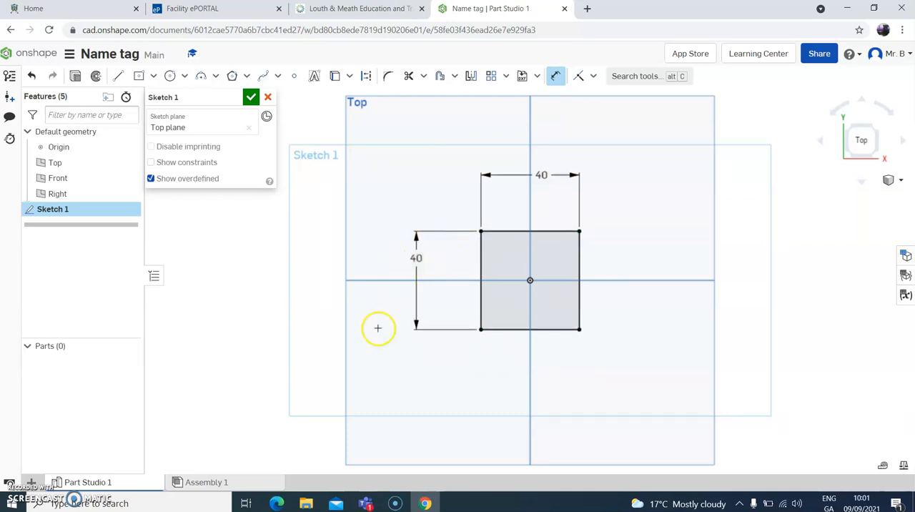
- Check the drawing in Teams, and in Onshape draw an outward 3 point arc of about 21 mm radius between the rectangle's right corners
{"action": "left_click", "coordinate": [368, 504]}
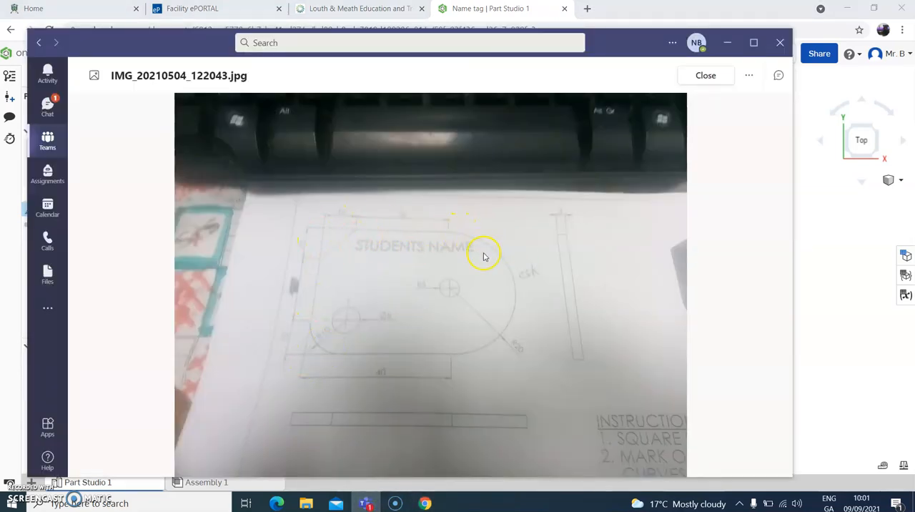
{"action": "left_click", "coordinate": [429, 500]}
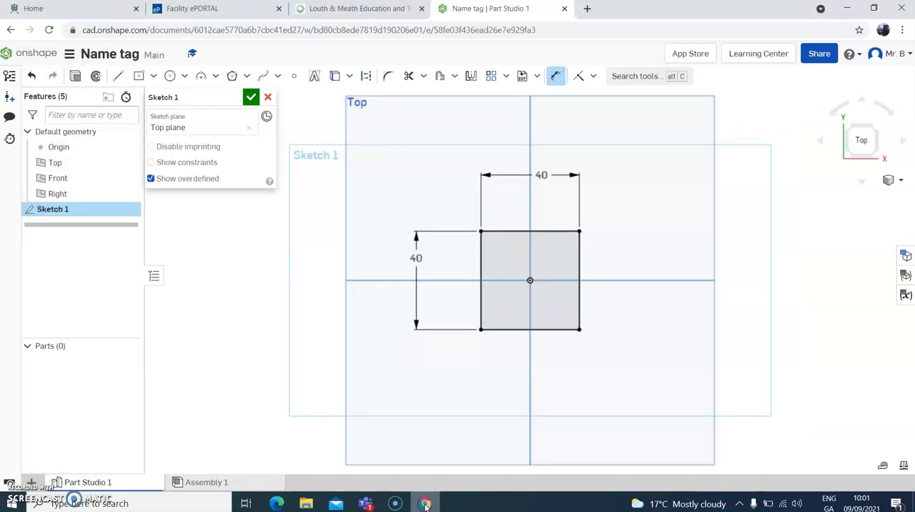
{"action": "left_click", "coordinate": [203, 76]}
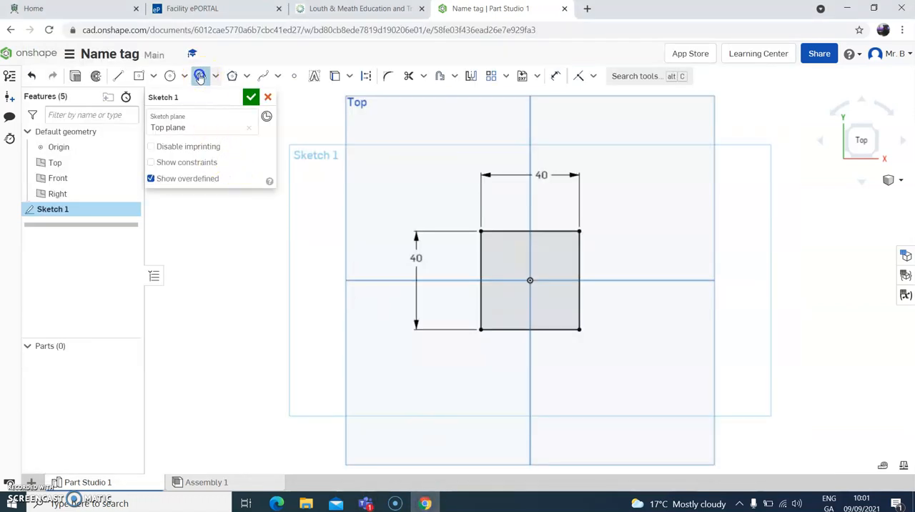
{"action": "left_click", "coordinate": [579, 231]}
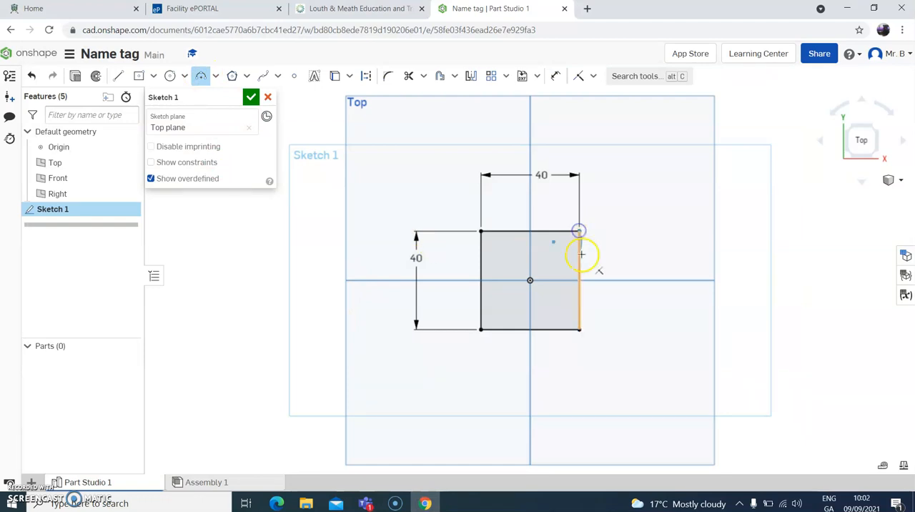
{"action": "left_click", "coordinate": [579, 329]}
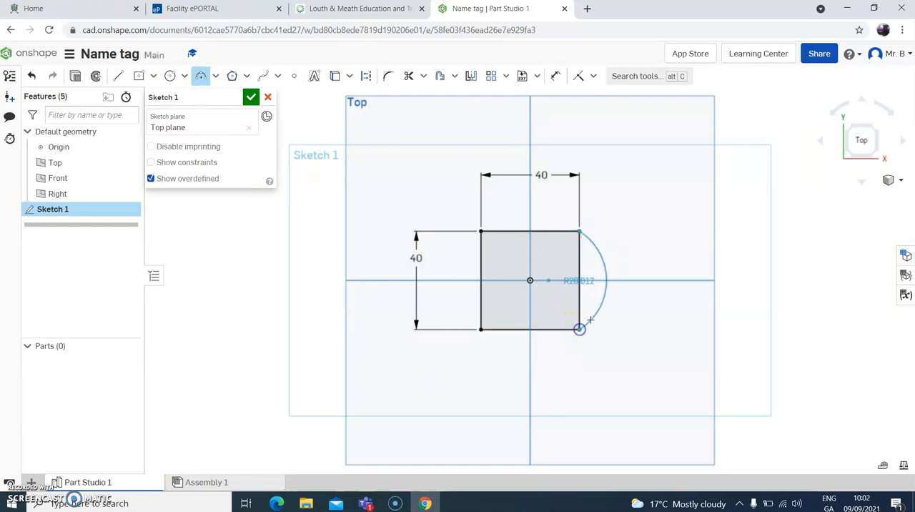
{"action": "left_click", "coordinate": [647, 287]}
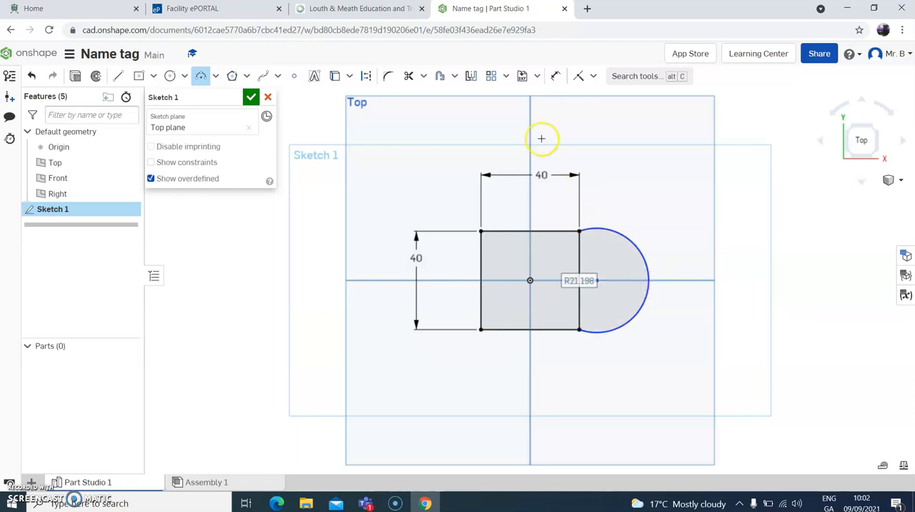
- Dimension the arc on the rectangle's right side with a radius of 20 mm
{"action": "left_click", "coordinate": [558, 78]}
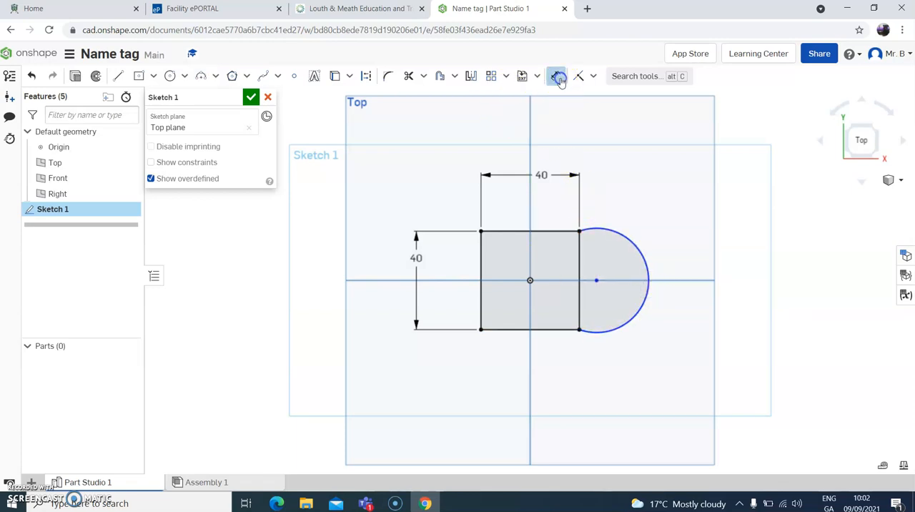
{"action": "left_click", "coordinate": [636, 242]}
{"action": "left_click", "coordinate": [665, 213]}
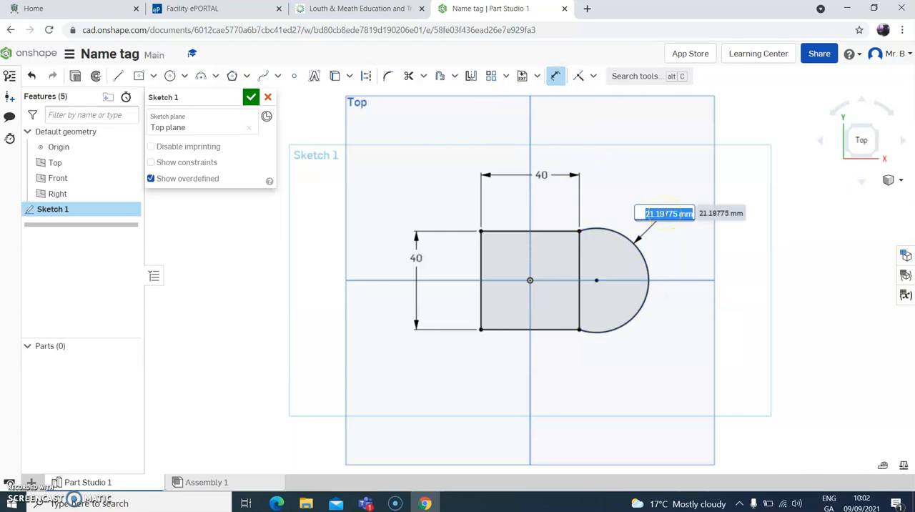
{"action": "type", "text": "20"}
{"action": "key", "text": "Return"}
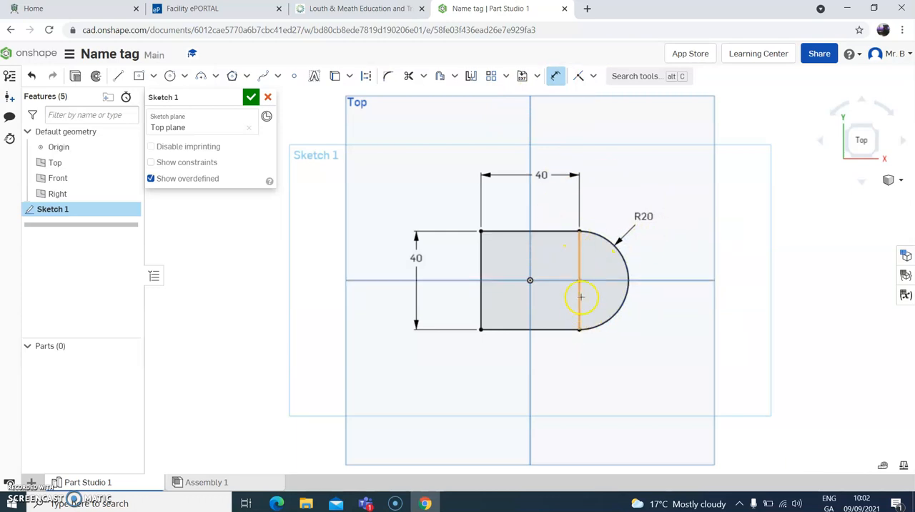
- Trim both segments of the rectangle's right edge to merge the square and the arc into one outline
{"action": "left_click", "coordinate": [410, 77]}
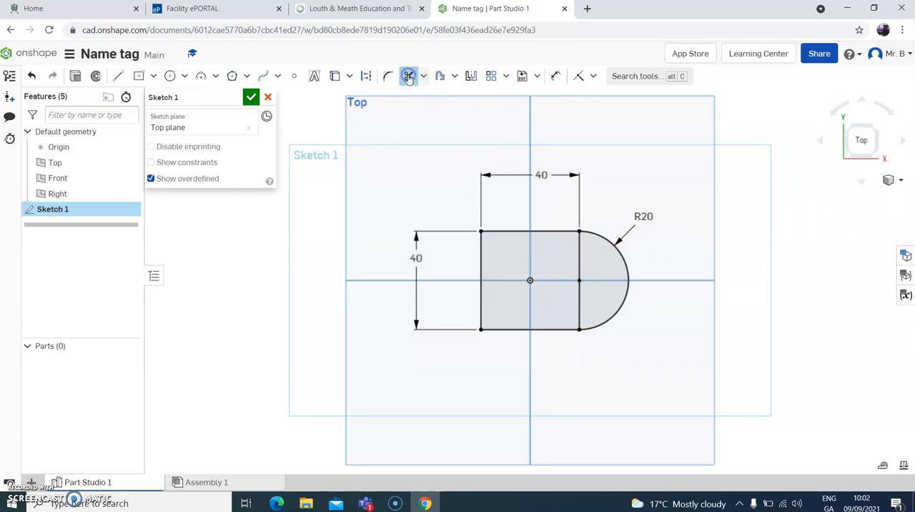
{"action": "left_click", "coordinate": [580, 256]}
{"action": "left_click", "coordinate": [580, 297]}
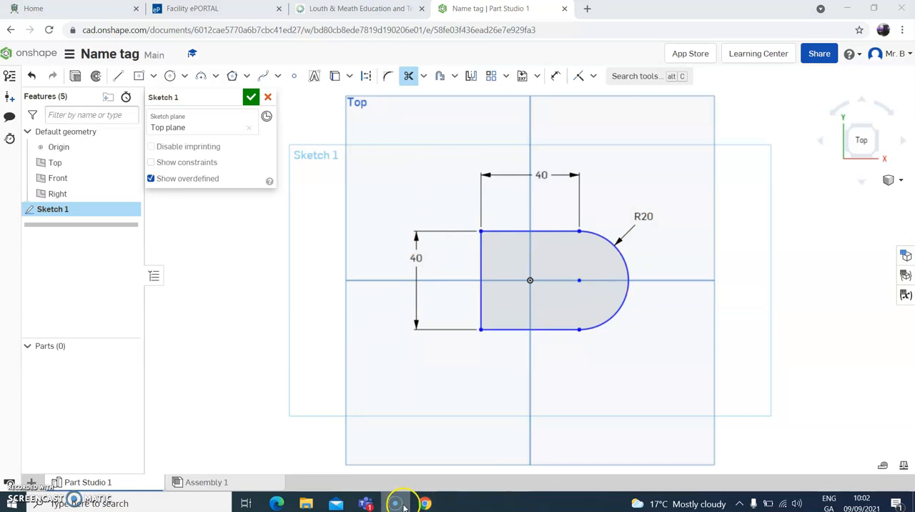
- Check the drawing in Teams, and in Onshape draw a diagonal line about 16 mm long across the outline's upper-left corner
{"action": "left_click", "coordinate": [367, 505]}
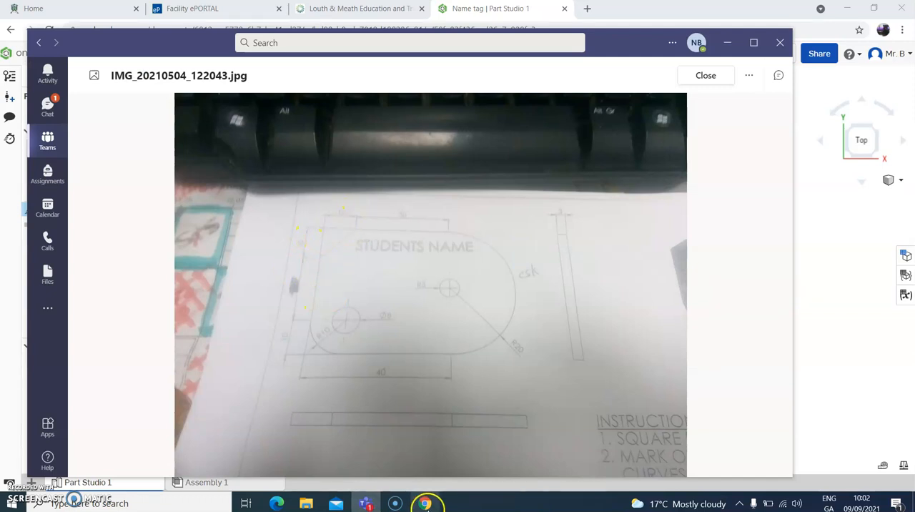
{"action": "left_click", "coordinate": [424, 503]}
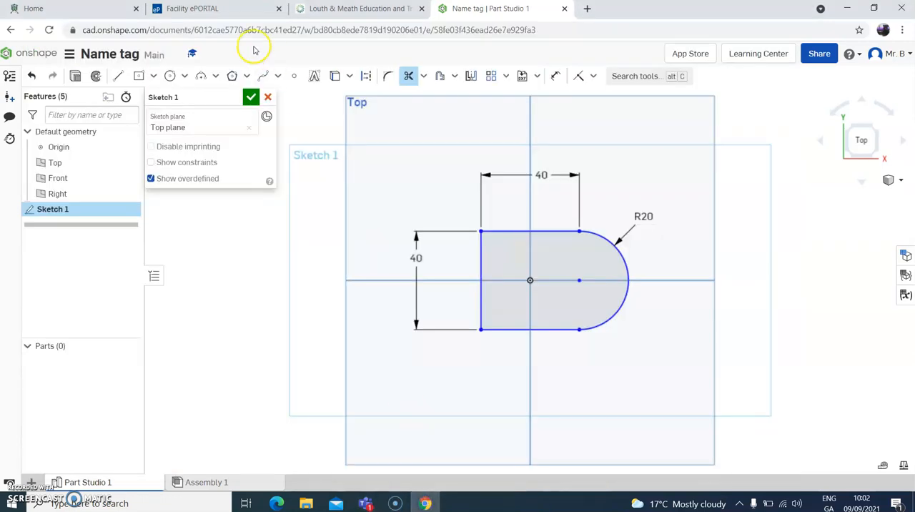
{"action": "left_click", "coordinate": [118, 75]}
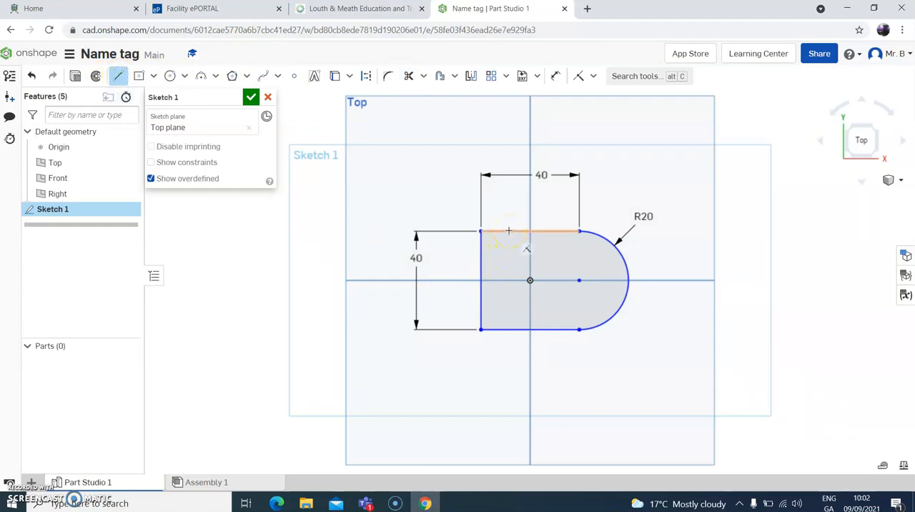
{"action": "left_click_drag", "start_coordinate": [510, 231], "coordinate": [481, 259]}
{"action": "left_click", "coordinate": [481, 258]}
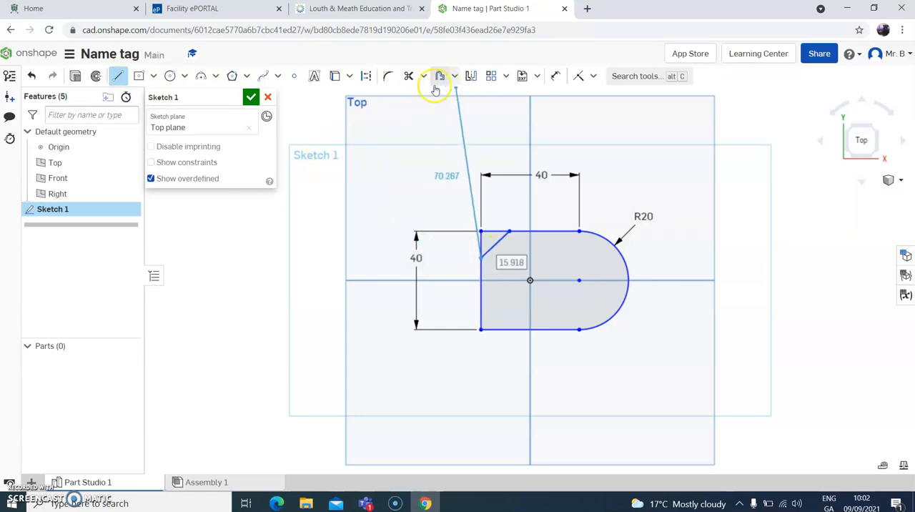
- Dimension the horizontal distance from the outline's upper-left corner to the diagonal's upper end as 10 mm
{"action": "left_click", "coordinate": [559, 77]}
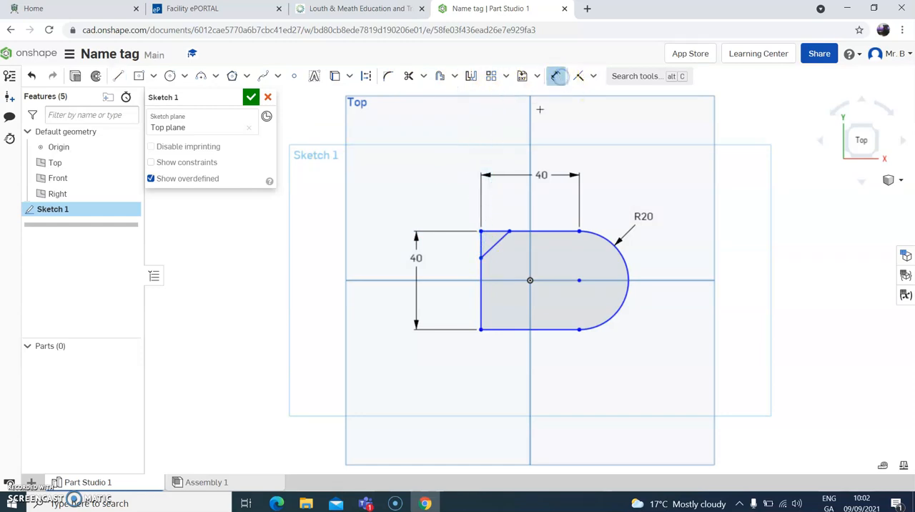
{"action": "left_click", "coordinate": [511, 231]}
{"action": "left_click", "coordinate": [481, 231]}
{"action": "left_click", "coordinate": [496, 197]}
{"action": "type", "text": "10"}
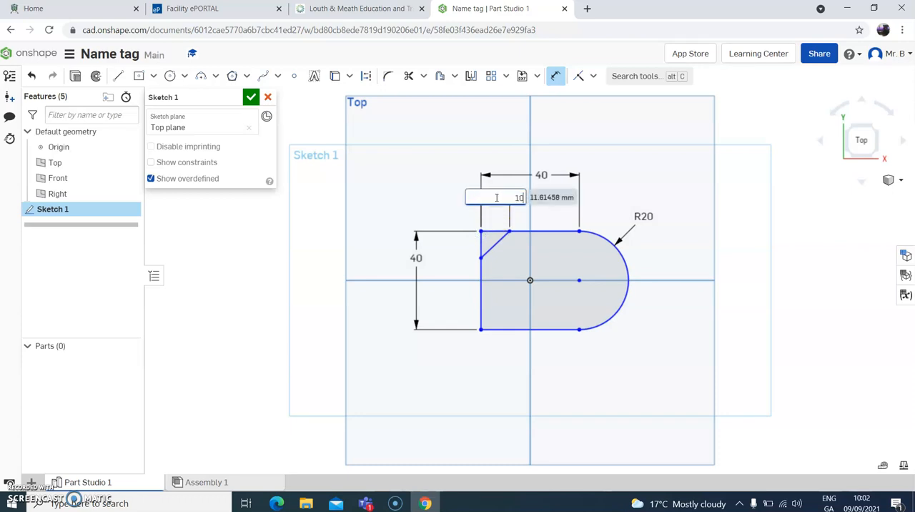
{"action": "key", "text": "Return"}
- Dimension the vertical distance from the outline's upper-left corner to the diagonal's lower end as 10 mm
{"action": "left_click", "coordinate": [476, 231]}
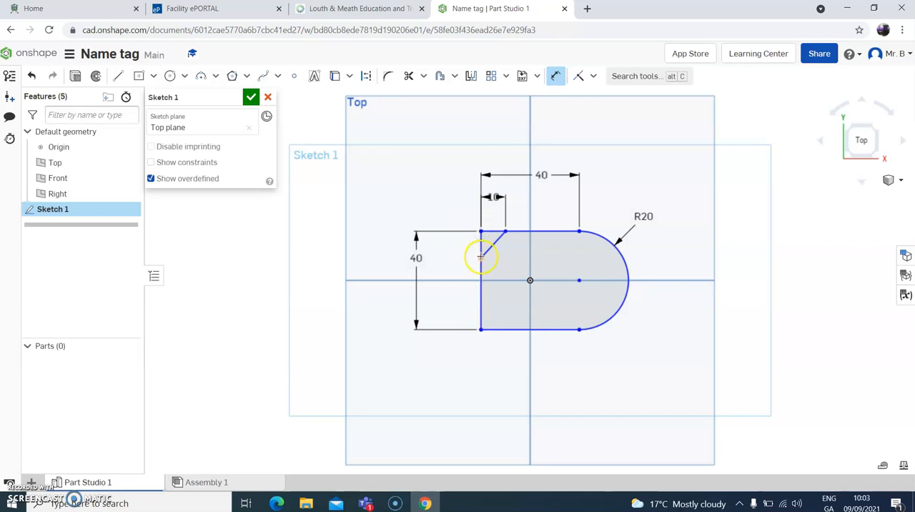
{"action": "left_click", "coordinate": [442, 255]}
{"action": "left_click", "coordinate": [445, 248]}
{"action": "type", "text": "1"}
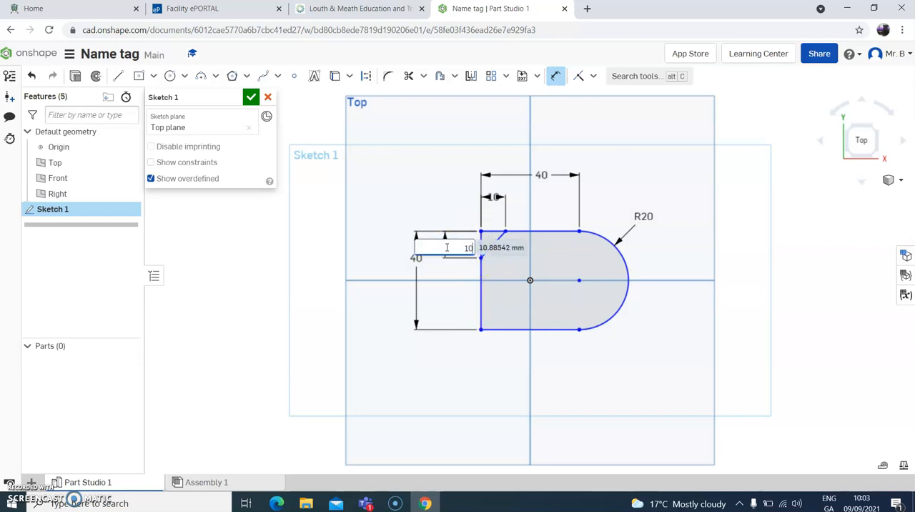
{"action": "type", "text": "0"}
{"action": "key", "text": "Return"}
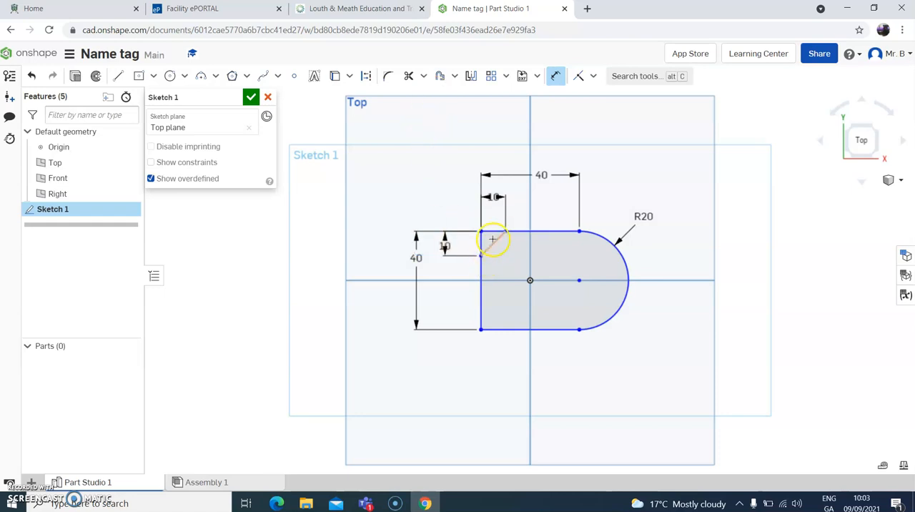
- Trim the two edge segments outside the diagonal line to leave a chamfered upper-left corner
{"action": "left_click", "coordinate": [408, 76]}
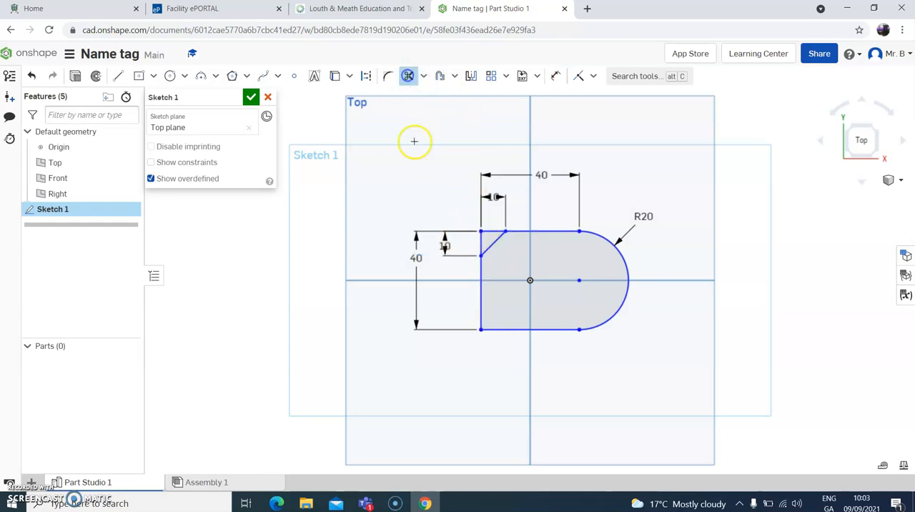
{"action": "left_click", "coordinate": [482, 238]}
{"action": "left_click", "coordinate": [490, 231]}
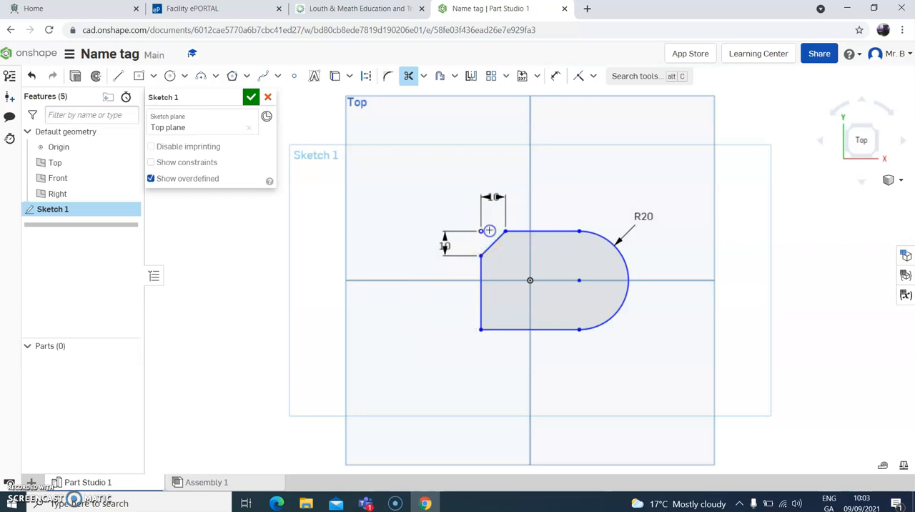
{"action": "left_click", "coordinate": [387, 77]}
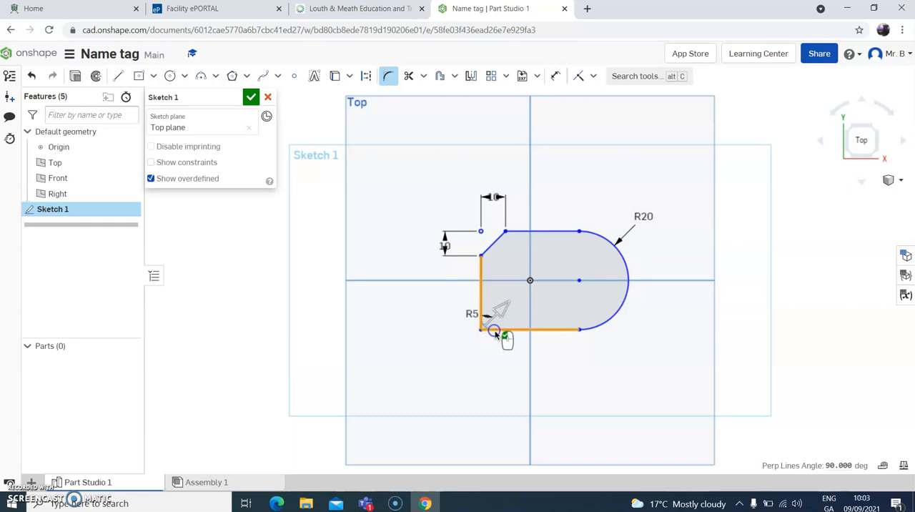
{"action": "left_click_drag", "start_coordinate": [480, 324], "coordinate": [505, 309]}
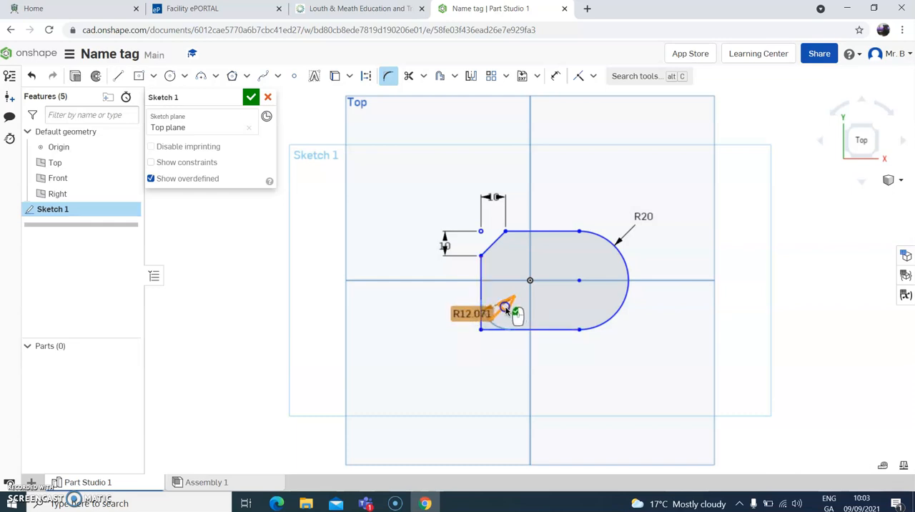
{"action": "left_click", "coordinate": [556, 77]}
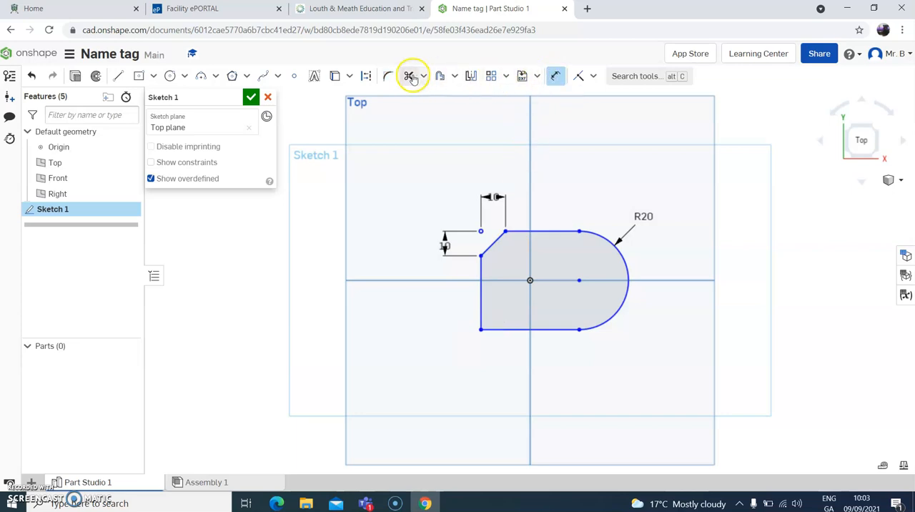
- Add a sketch fillet with a 10 mm radius to the outline's lower-left corner
{"action": "left_click", "coordinate": [388, 75]}
{"action": "left_click", "coordinate": [479, 312]}
{"action": "left_click", "coordinate": [491, 329]}
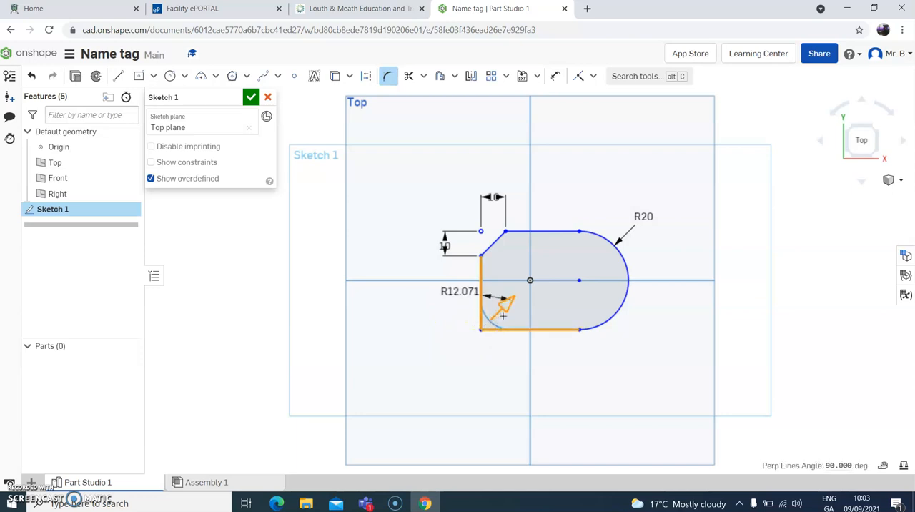
{"action": "left_click", "coordinate": [509, 315]}
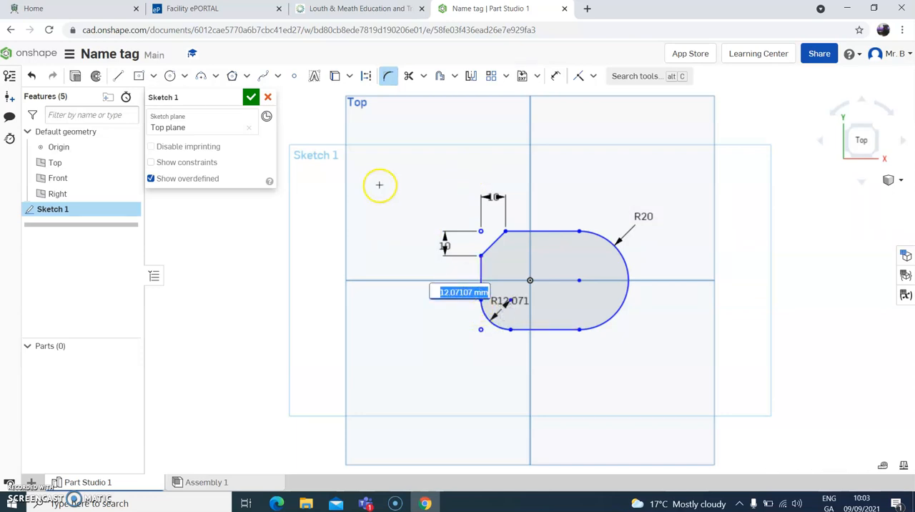
{"action": "type", "text": "10"}
{"action": "key", "text": "Return"}
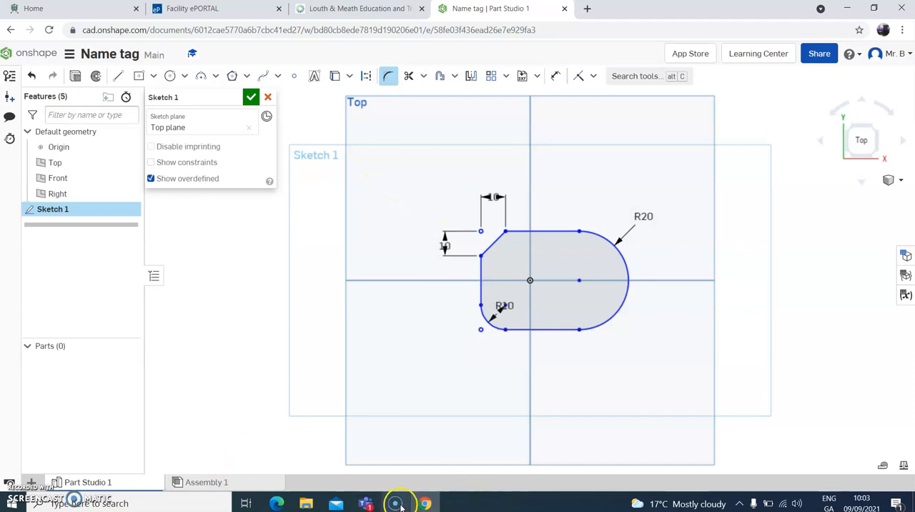
- Check the drawing in Teams, and in Onshape draw circles about 10.6 mm and 12.7 mm in diameter at the fillet and right arc centres
{"action": "mouse_move", "coordinate": [409, 507]}
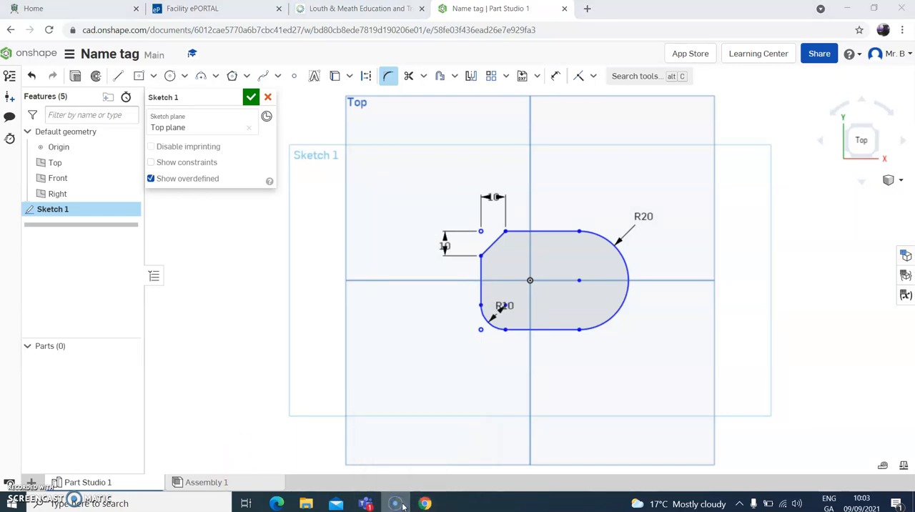
{"action": "left_click", "coordinate": [365, 504]}
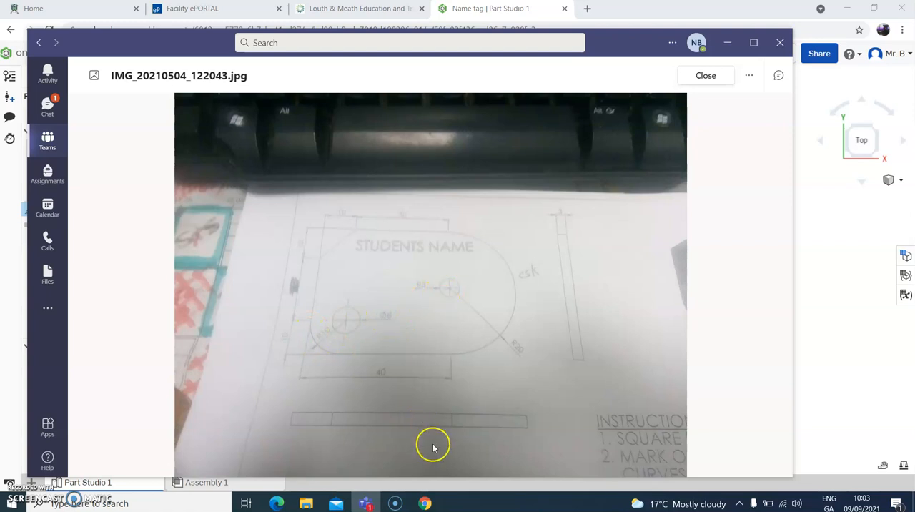
{"action": "left_click", "coordinate": [399, 504]}
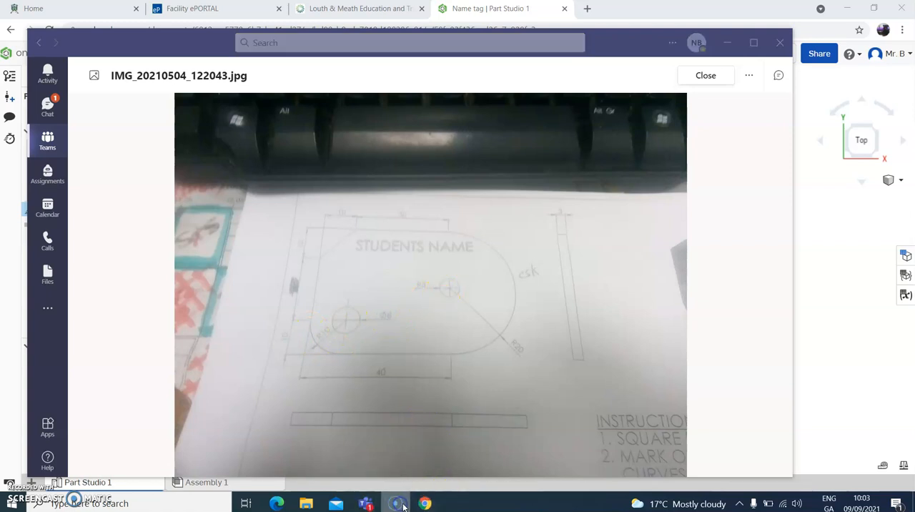
{"action": "left_click", "coordinate": [422, 504]}
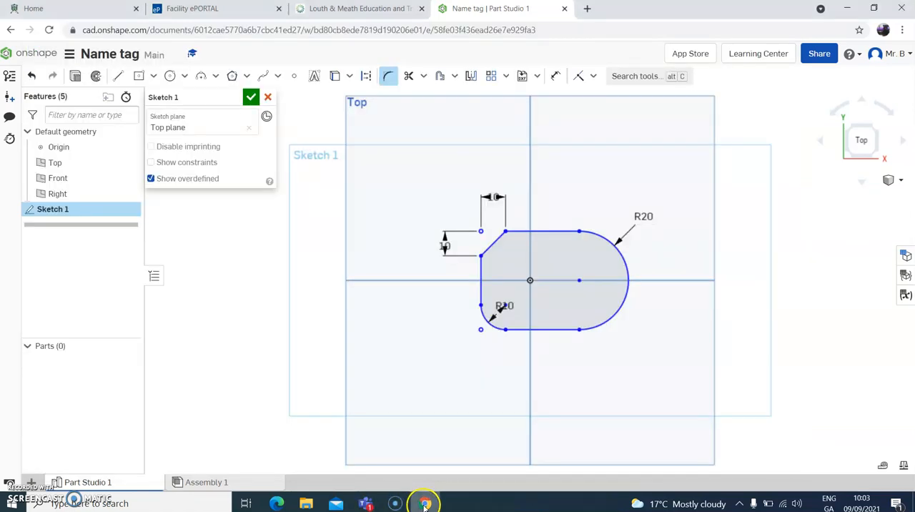
{"action": "left_click", "coordinate": [170, 75]}
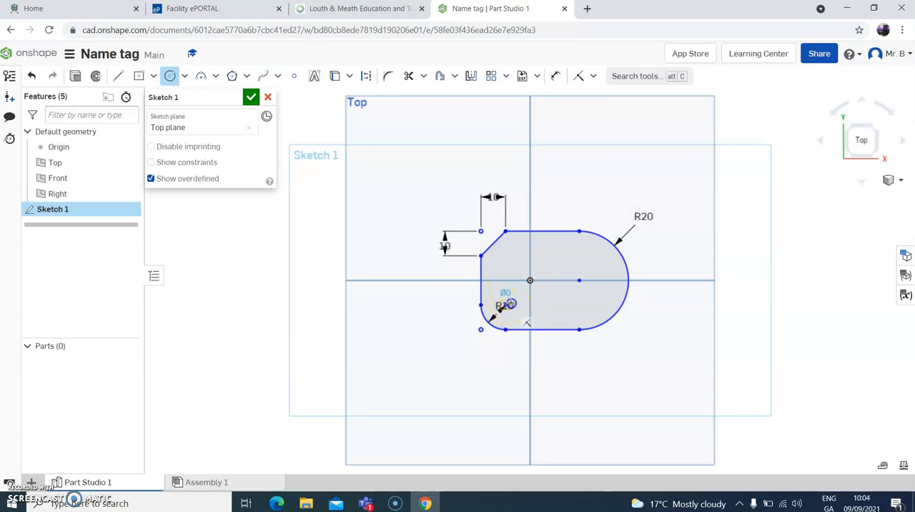
{"action": "left_click", "coordinate": [514, 295]}
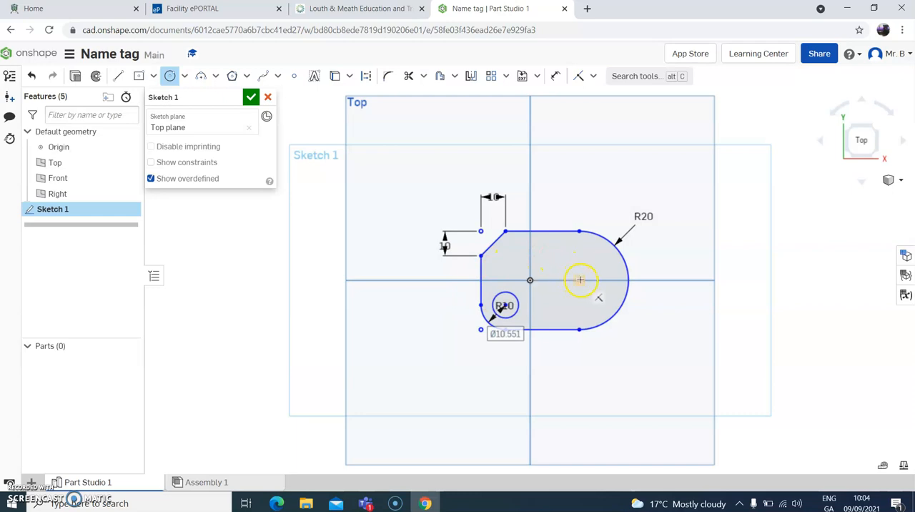
{"action": "left_click", "coordinate": [580, 280]}
{"action": "left_click", "coordinate": [580, 266]}
- Check the hole sizes on the drawing in Teams, and in Onshape dimension the lower-left circle with a diameter of 8 mm
{"action": "left_click", "coordinate": [397, 505]}
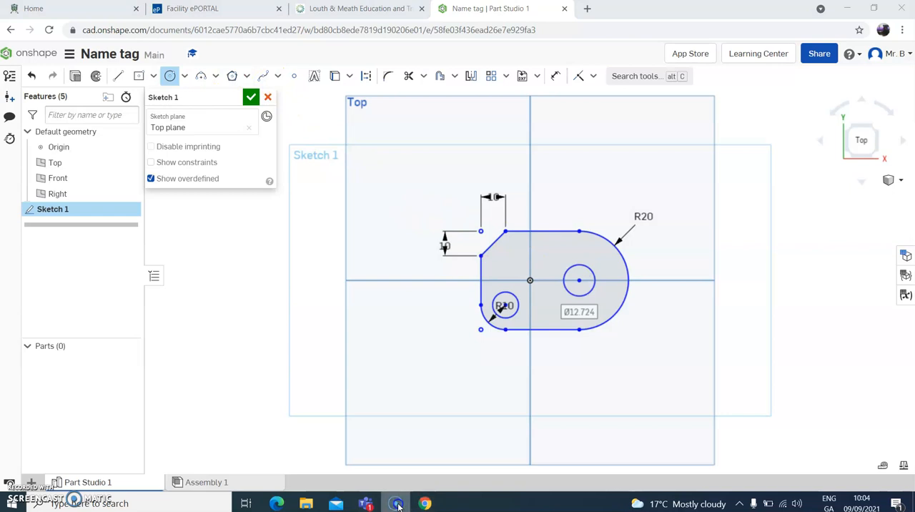
{"action": "left_click", "coordinate": [365, 503]}
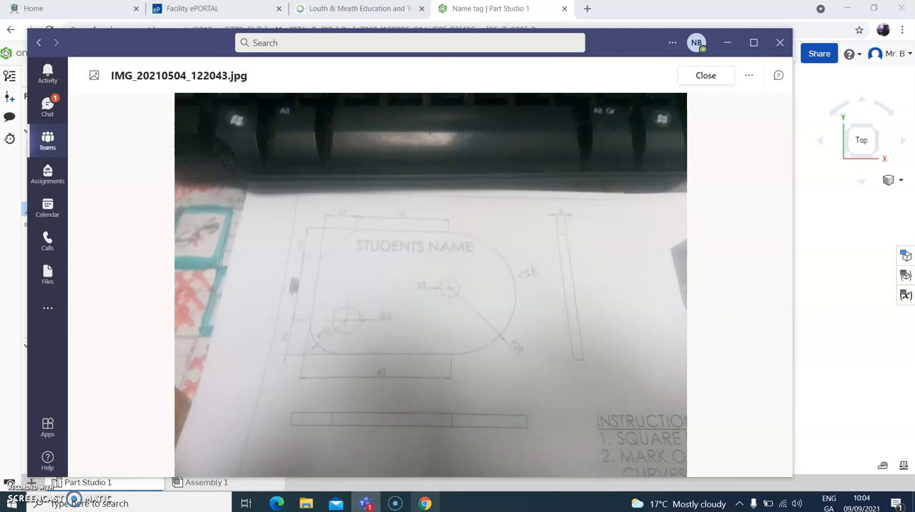
{"action": "left_click", "coordinate": [426, 504]}
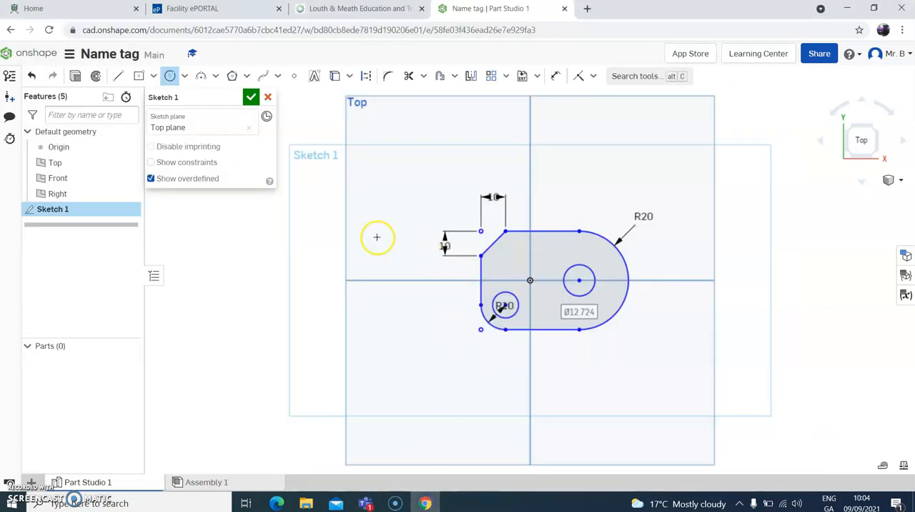
{"action": "left_click", "coordinate": [556, 76]}
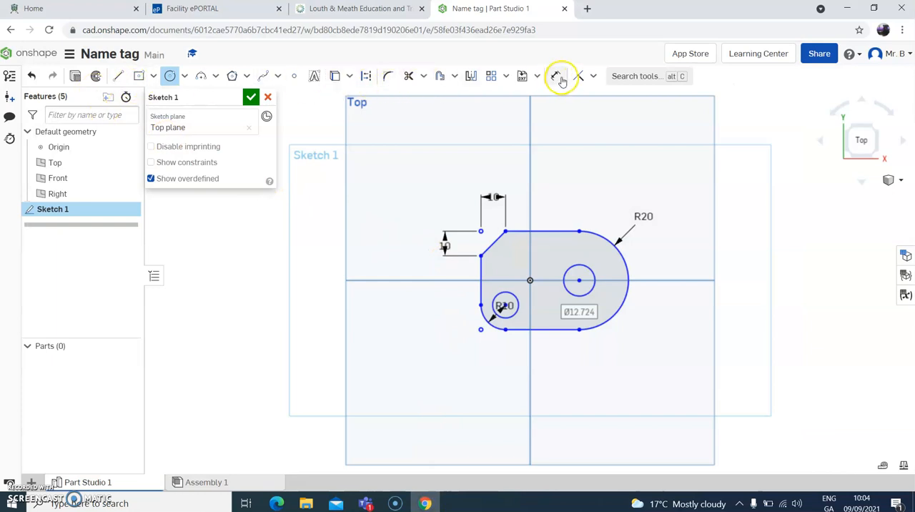
{"action": "left_click", "coordinate": [513, 295]}
{"action": "left_click", "coordinate": [558, 198]}
{"action": "type", "text": "8"}
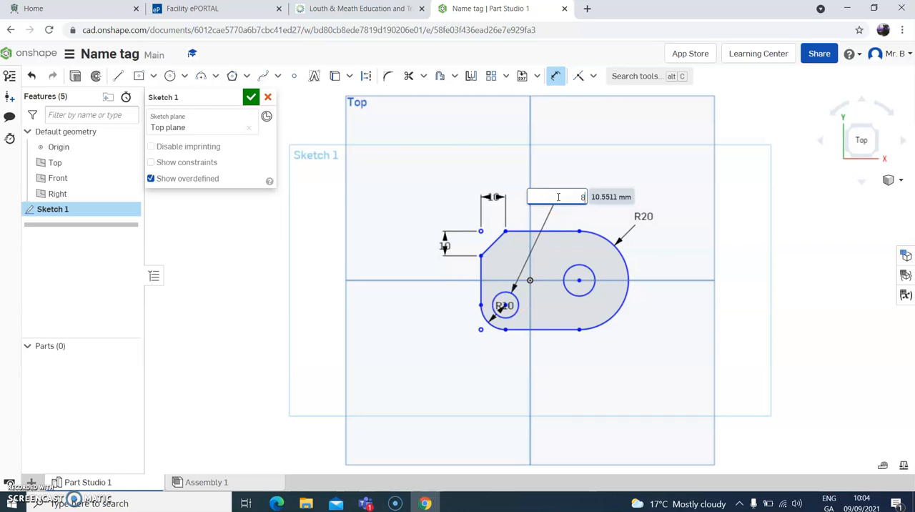
{"action": "key", "text": "Return"}
- Dimension the circle at the right arc's centre with a diameter of 6 mm
{"action": "left_click", "coordinate": [585, 260]}
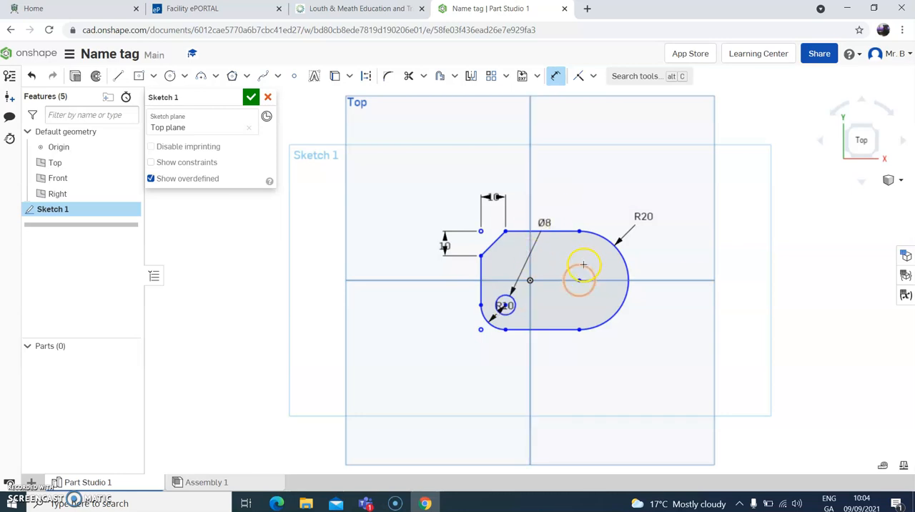
{"action": "left_click", "coordinate": [613, 180]}
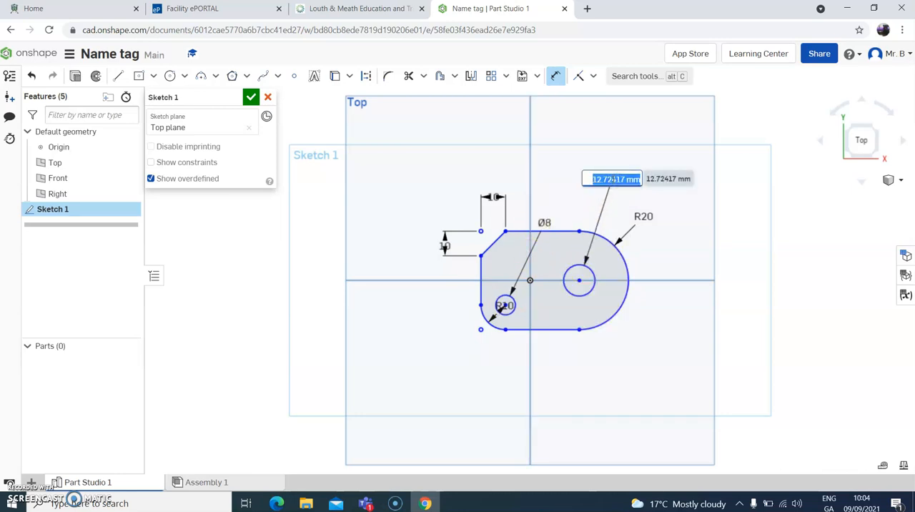
{"action": "type", "text": "6"}
{"action": "key", "text": "Return"}
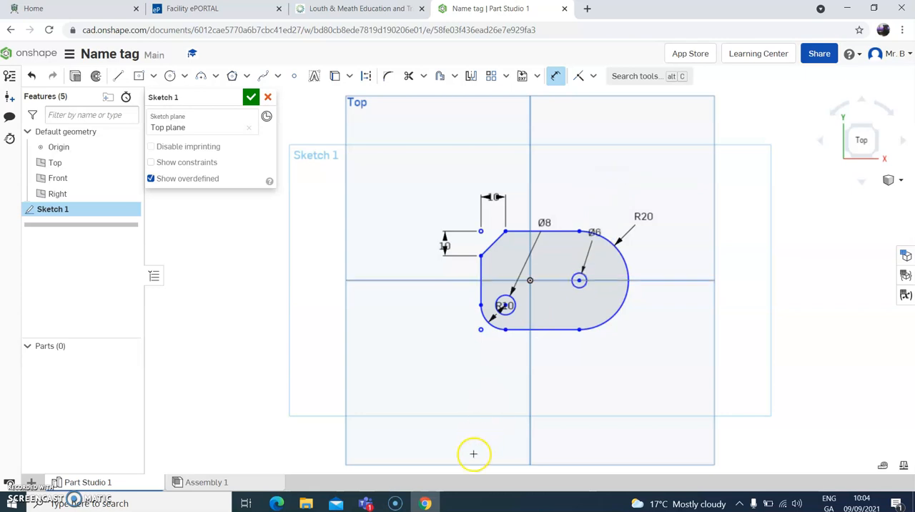
- Check the drawing in Teams, and in Onshape extrude the name tag profile 3 mm as a new solid
{"action": "left_click", "coordinate": [397, 504]}
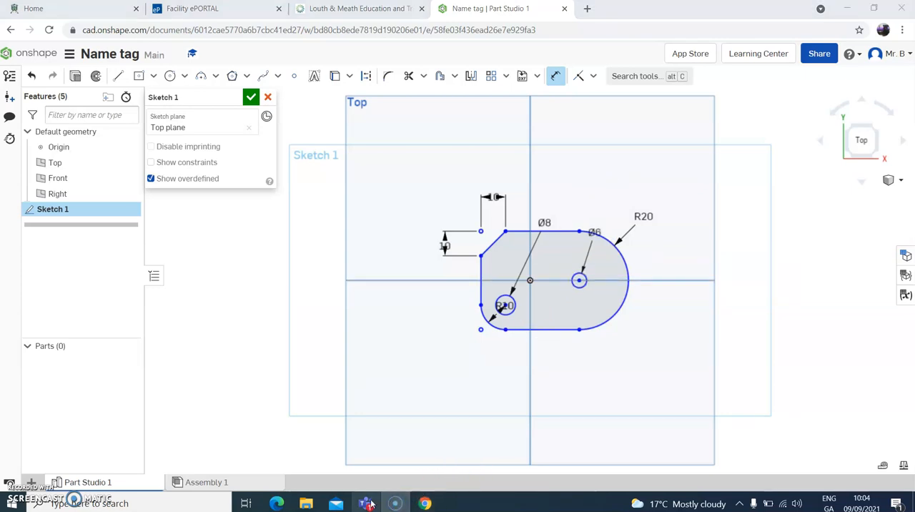
{"action": "left_click", "coordinate": [367, 504]}
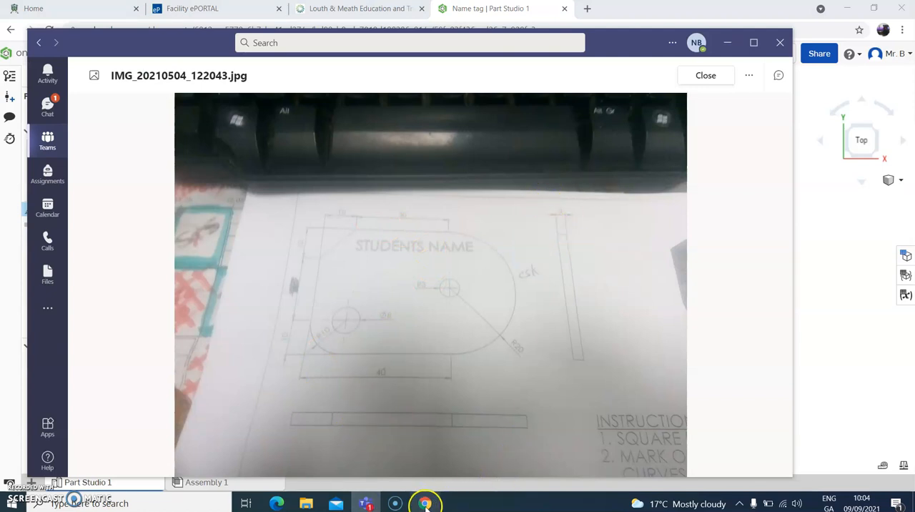
{"action": "left_click", "coordinate": [425, 504]}
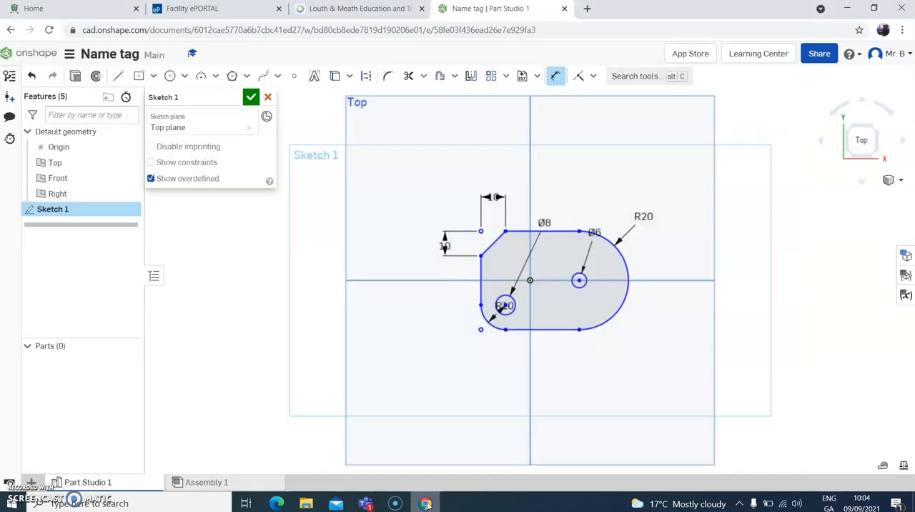
{"action": "left_click", "coordinate": [75, 77]}
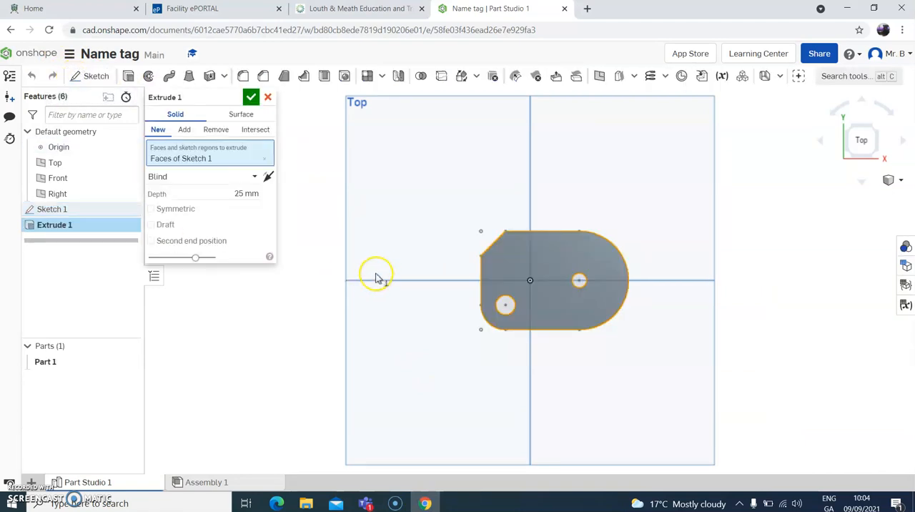
{"action": "right_click_drag", "start_coordinate": [407, 299], "coordinate": [441, 266]}
{"action": "left_click", "coordinate": [245, 193]}
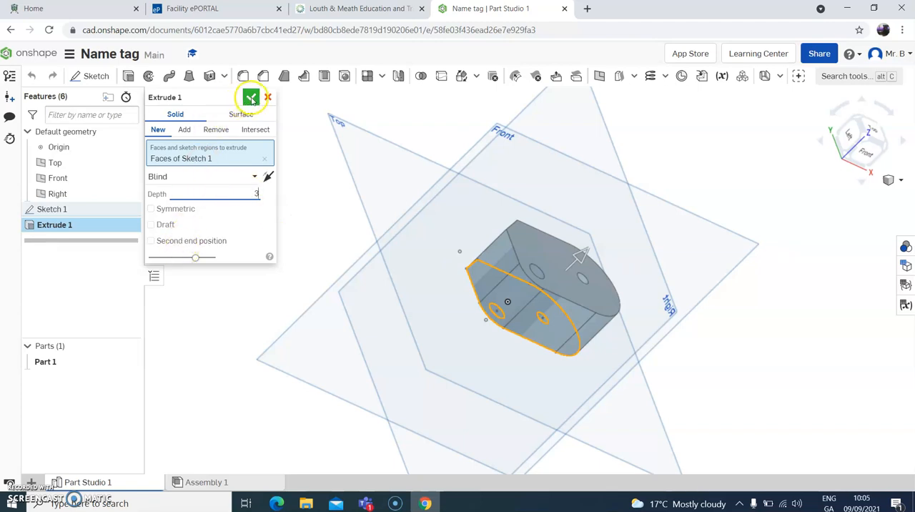
{"action": "type", "text": "3"}
{"action": "key", "text": "Return"}
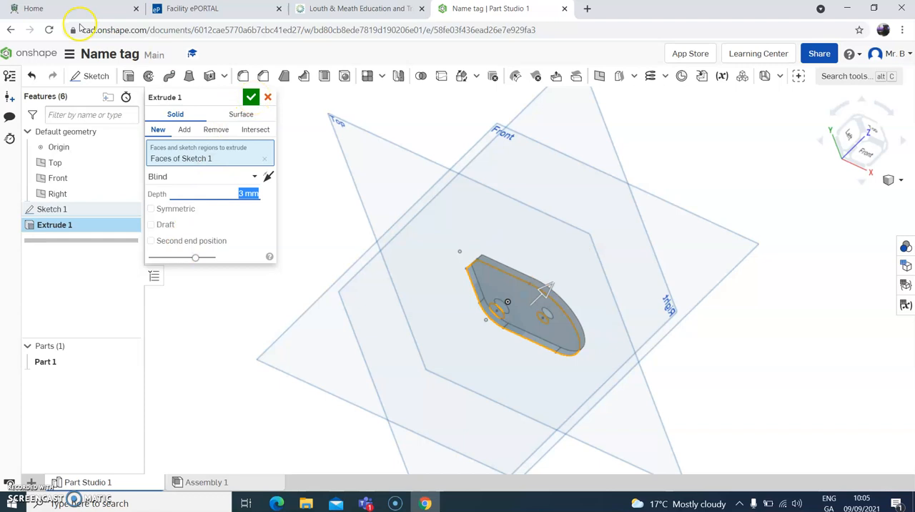
{"action": "right_click_drag", "start_coordinate": [481, 300], "coordinate": [515, 256]}
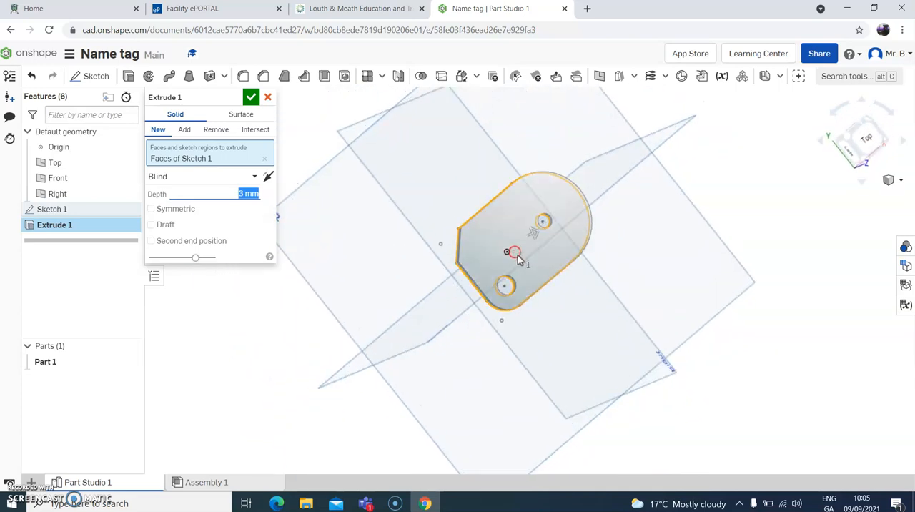
{"action": "left_click", "coordinate": [868, 138]}
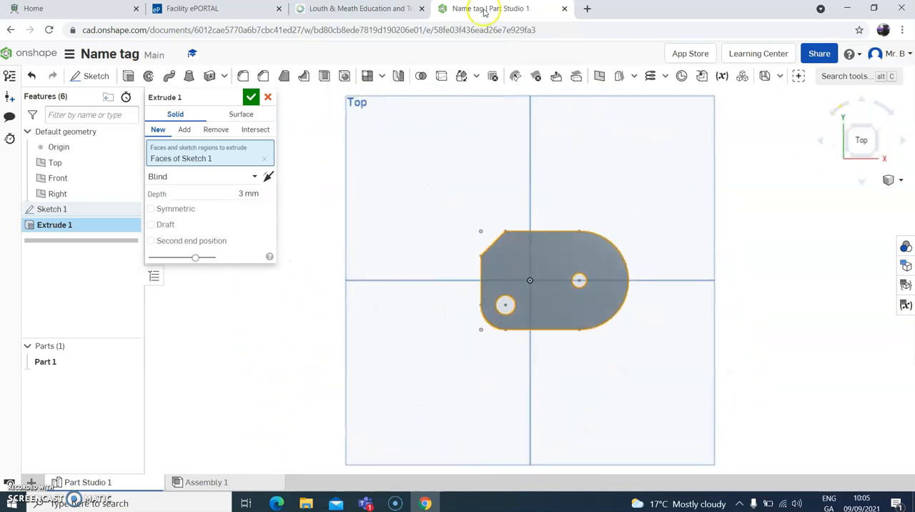
- Start a sketch on the tag's top face and add the teacher's short name as Open Sans text near the upper edge
{"action": "left_click", "coordinate": [95, 77]}
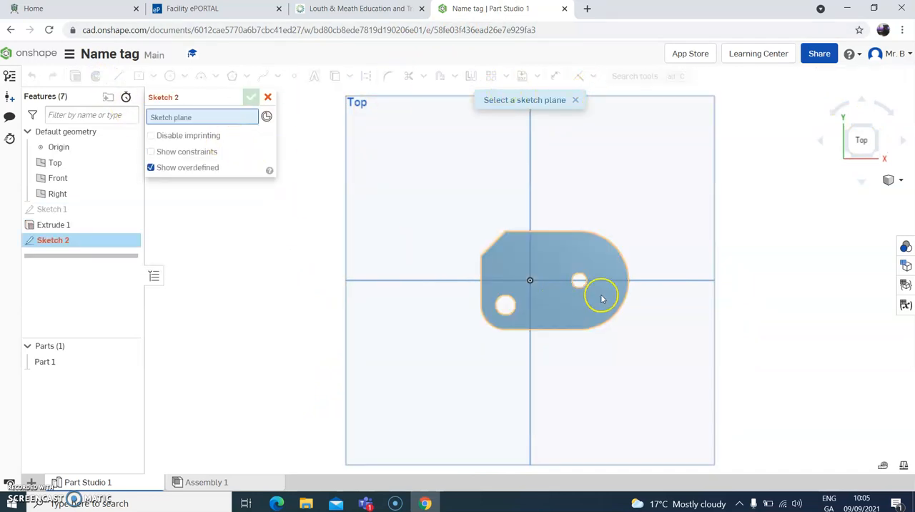
{"action": "left_click", "coordinate": [558, 257]}
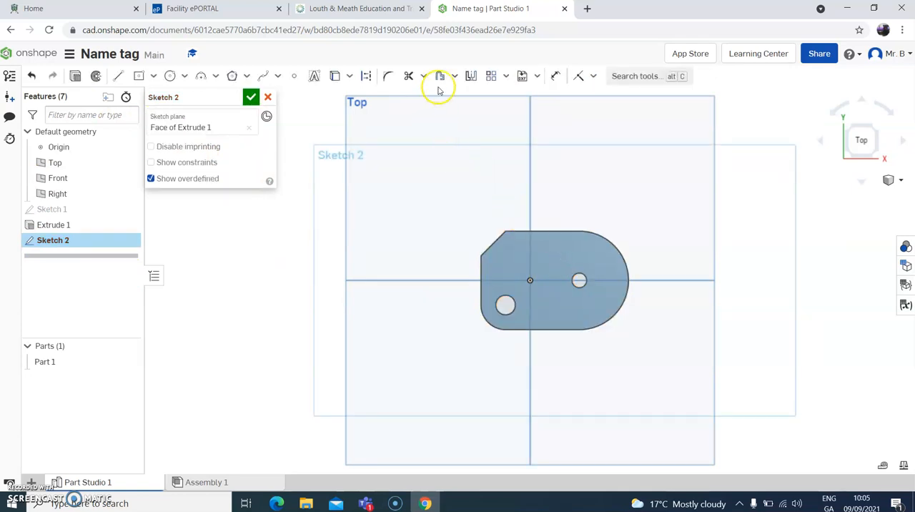
{"action": "left_click", "coordinate": [315, 76]}
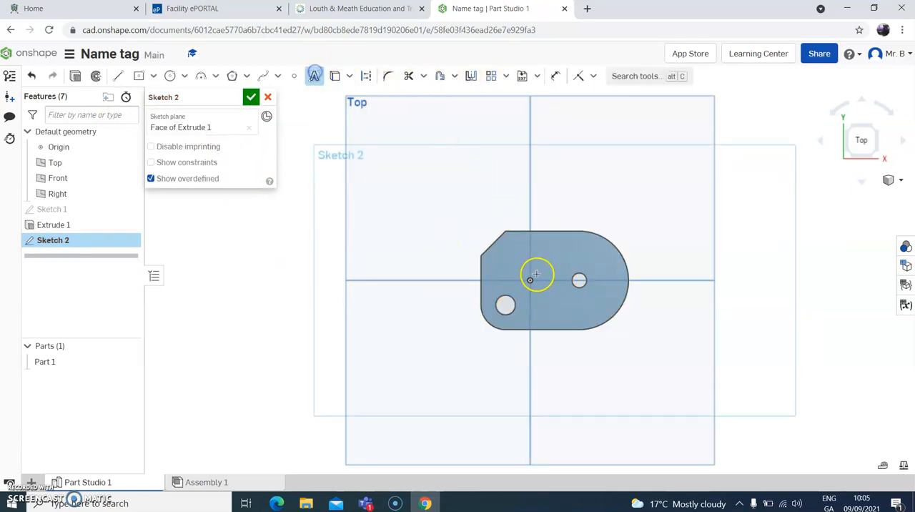
{"action": "left_click_drag", "start_coordinate": [545, 253], "coordinate": [594, 262]}
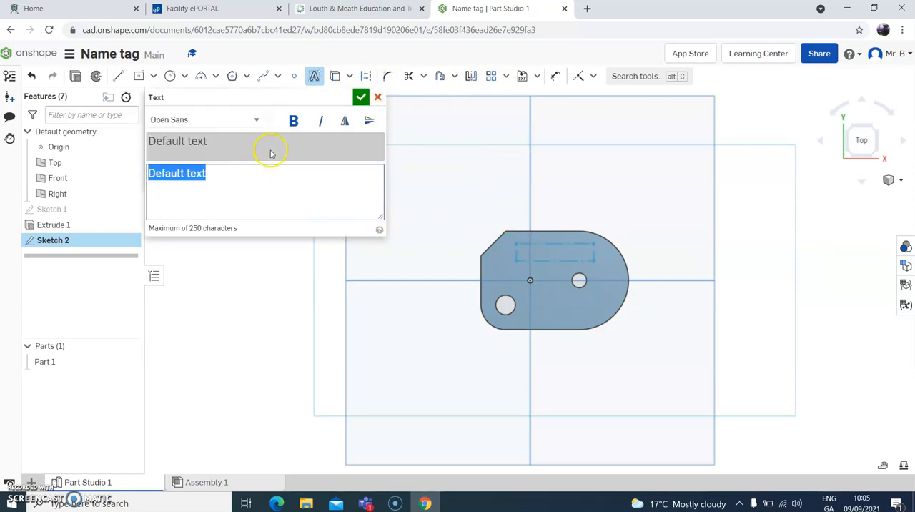
{"action": "type", "text": "Mr. B"}
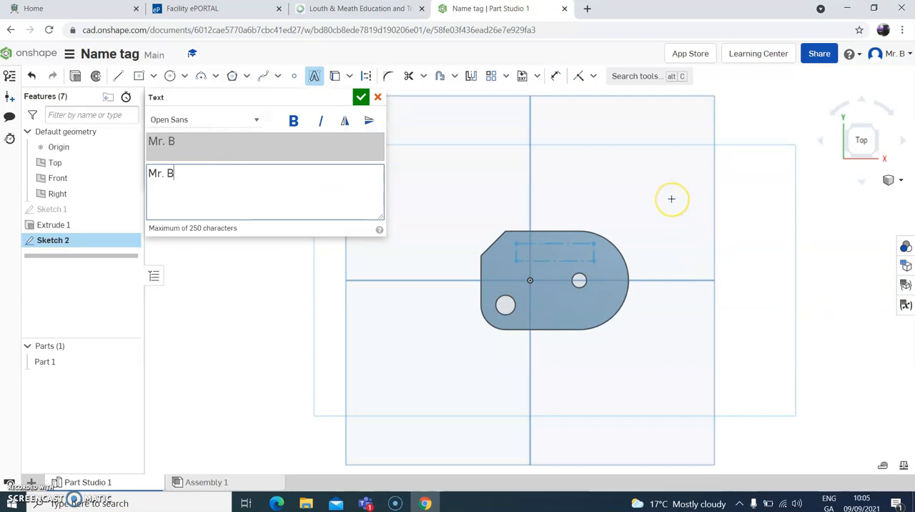
{"action": "left_click", "coordinate": [361, 96]}
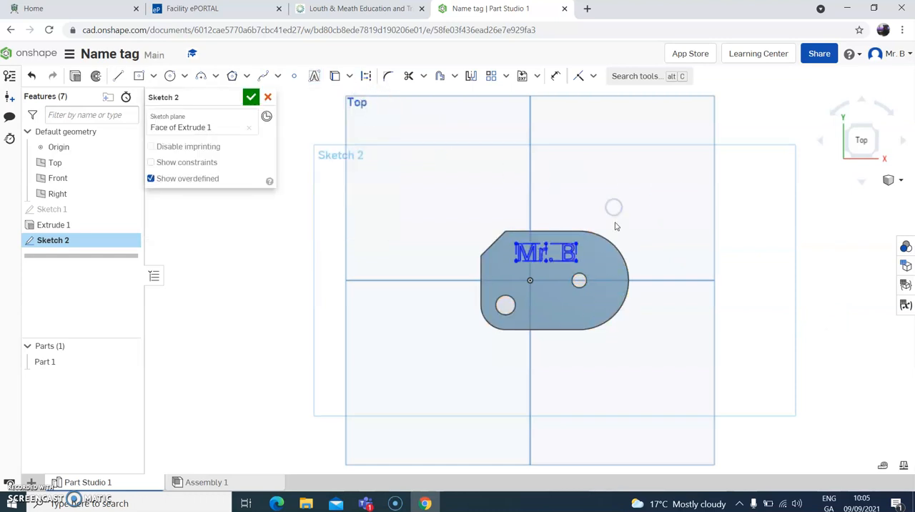
{"action": "right_click_drag", "start_coordinate": [642, 245], "coordinate": [596, 241]}
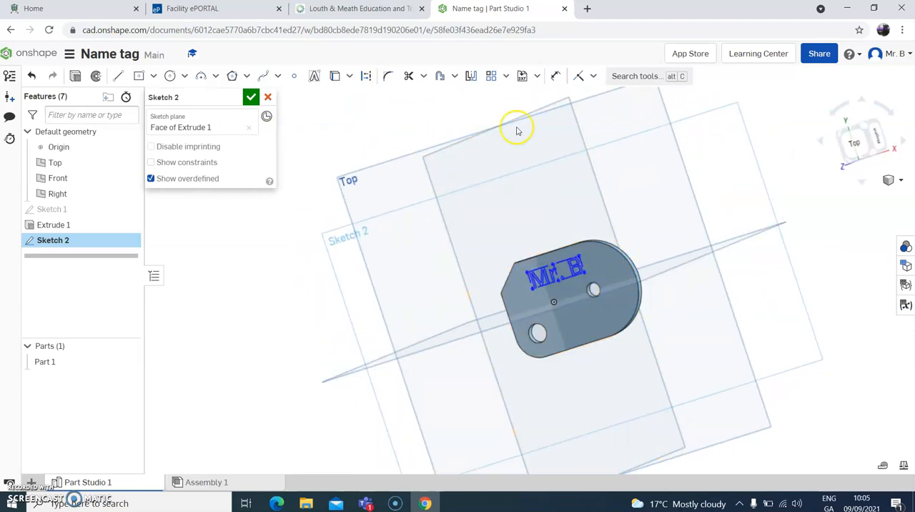